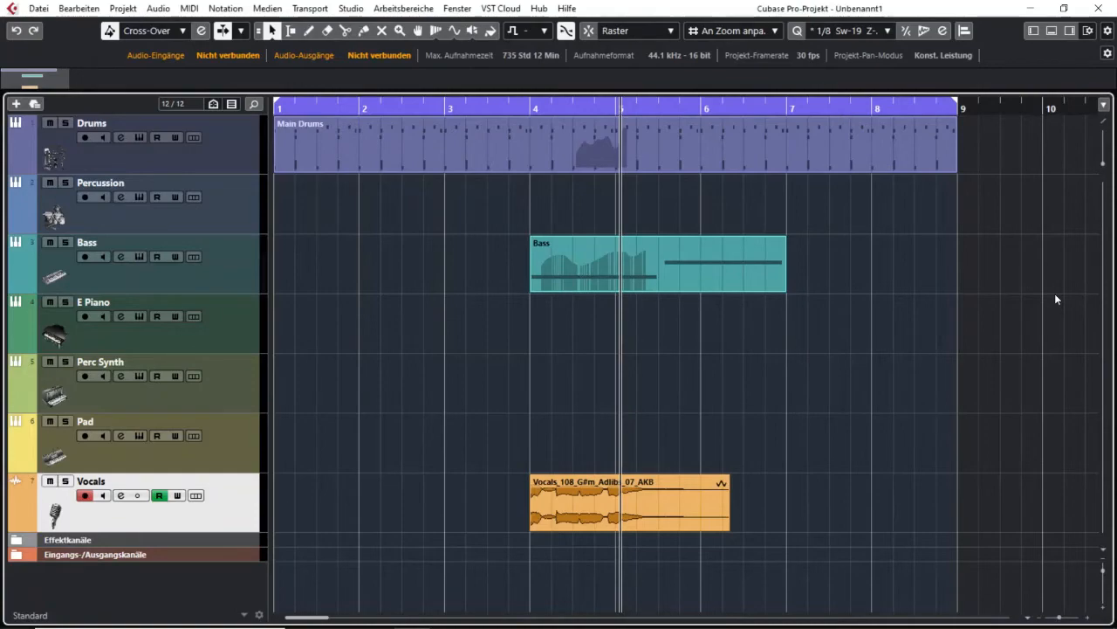
Open the Bass part in the Key Editor and examine its notes and velocities, box-selecting the repeated notes near C4.
click(710, 280)
double_click(712, 280)
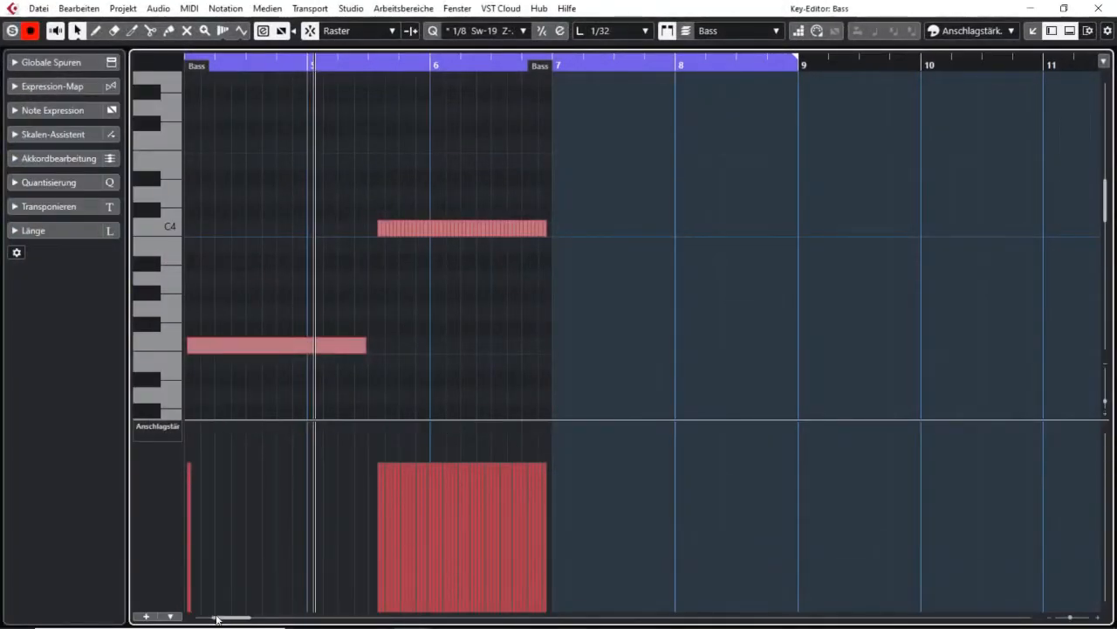
drag(218, 619, 217, 622)
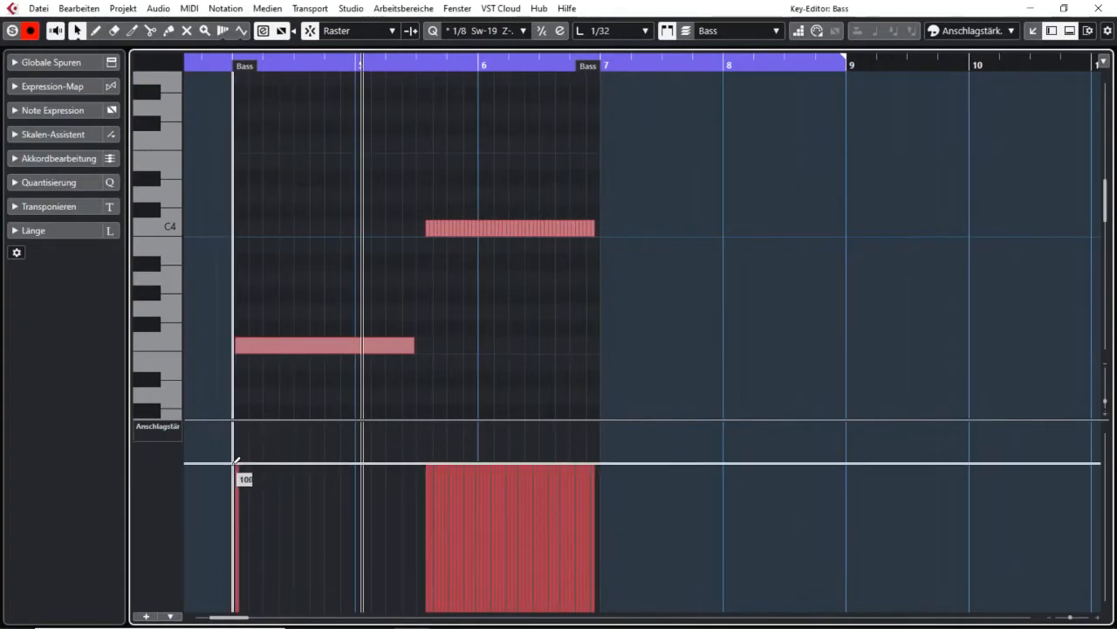
mouse_move(237, 463)
mouse_down()
mouse_move(247, 523)
mouse_move(248, 462)
mouse_up()
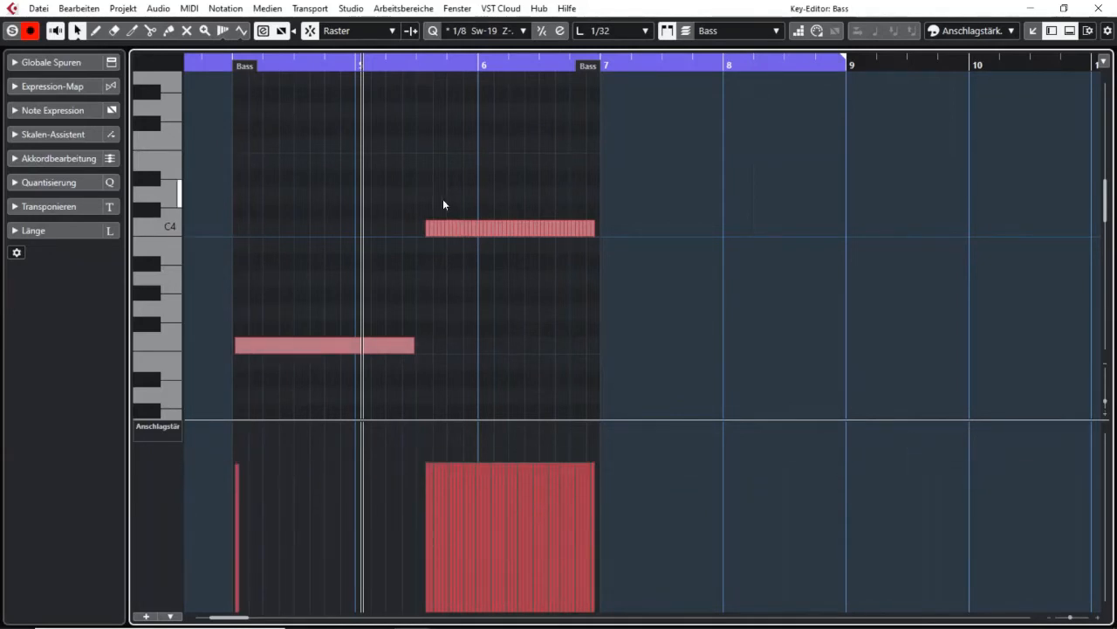
drag(456, 196, 553, 241)
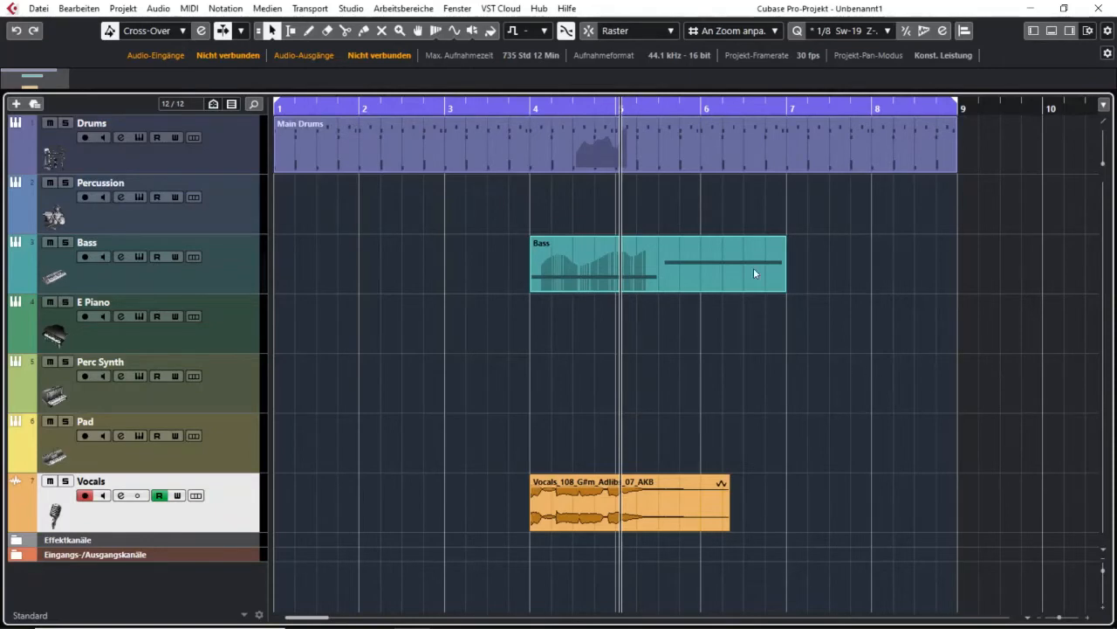
Open the Main Drums part and inspect the CC 1 (Modulation) note expression curve of the long note at 4.3.
double_click(656, 155)
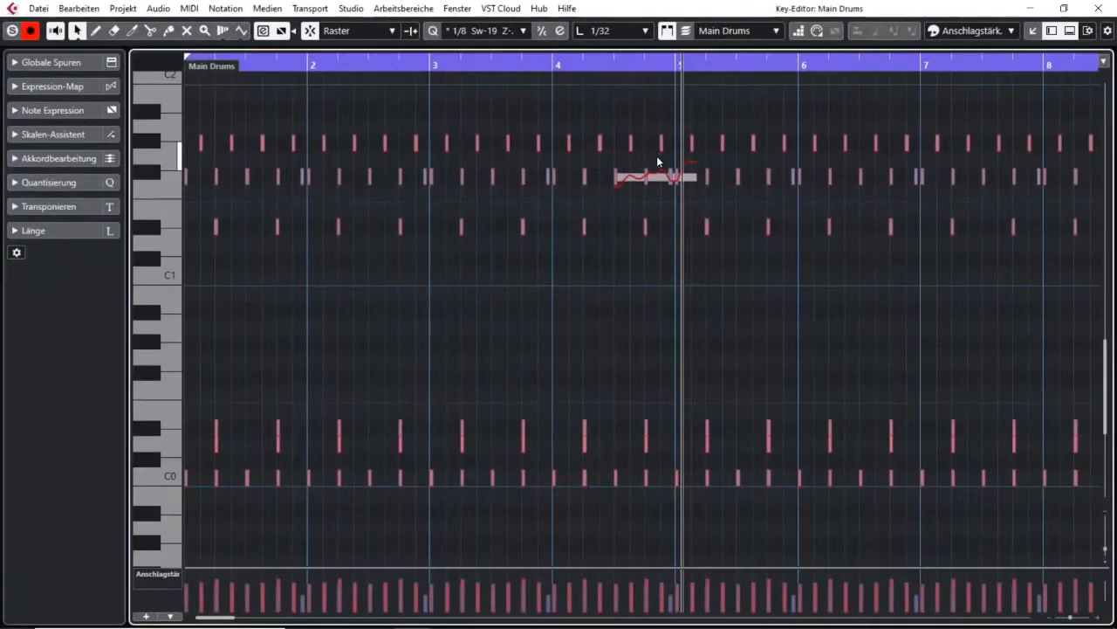
drag(654, 64, 654, 115)
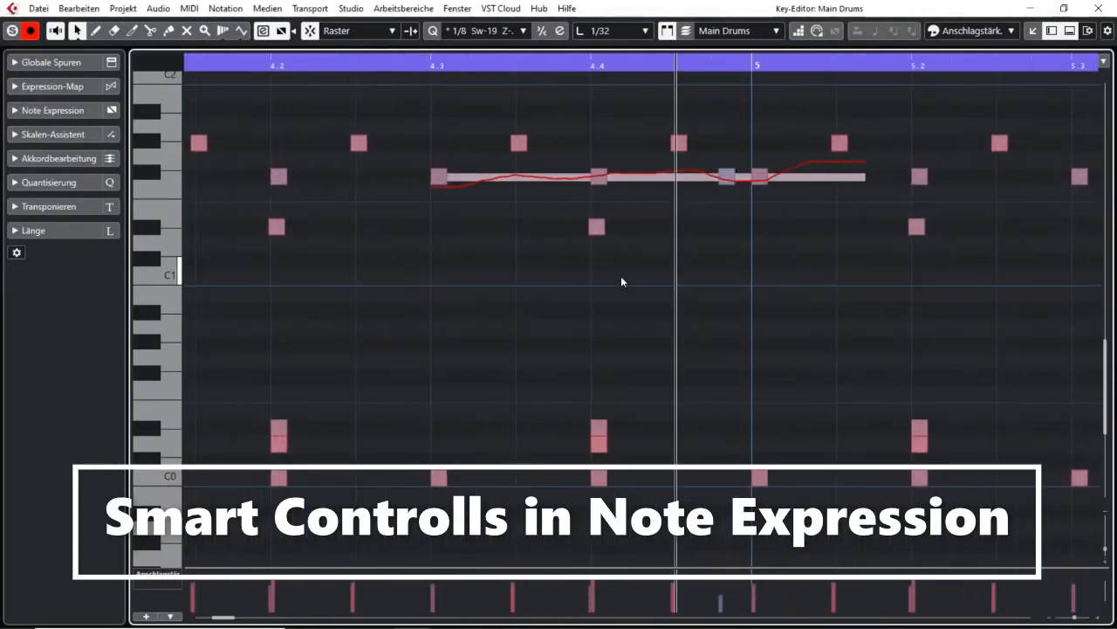
double_click(435, 182)
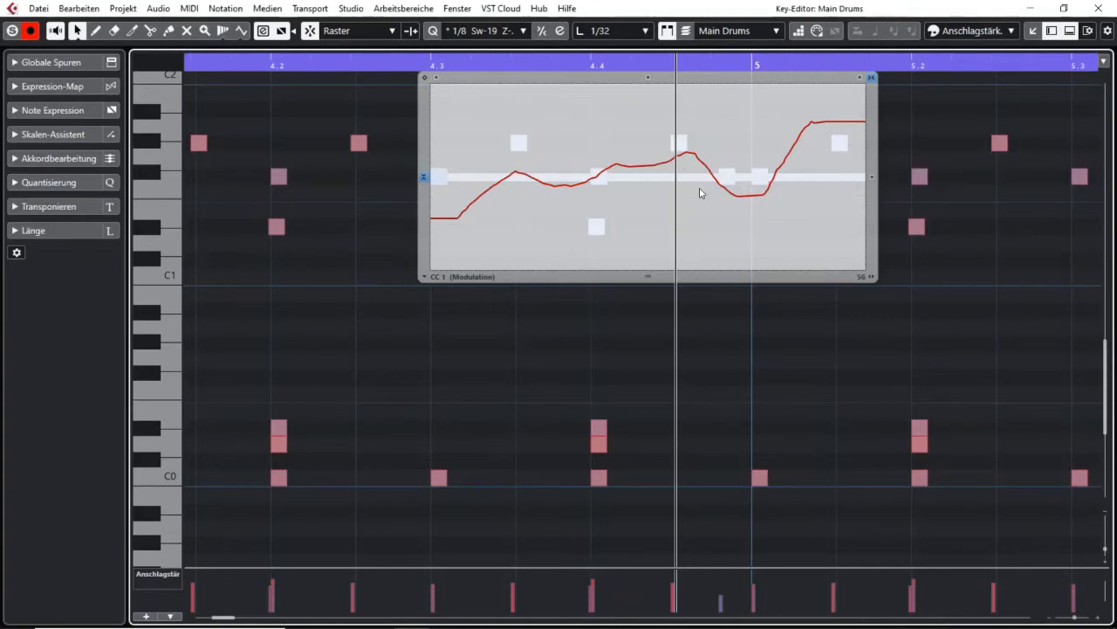
click(1059, 268)
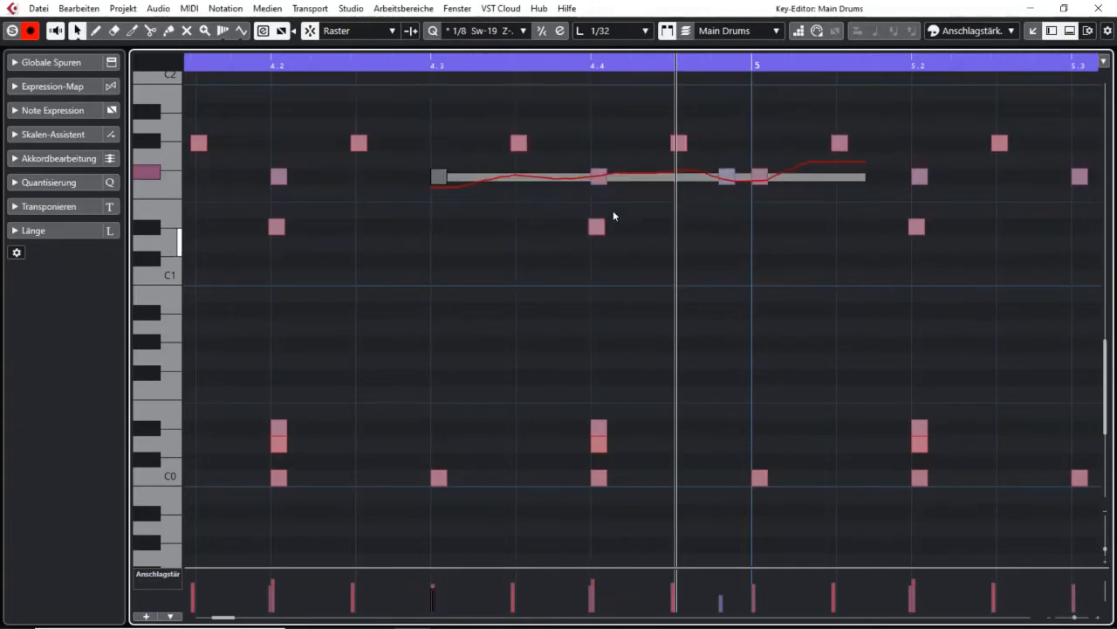
click(1098, 8)
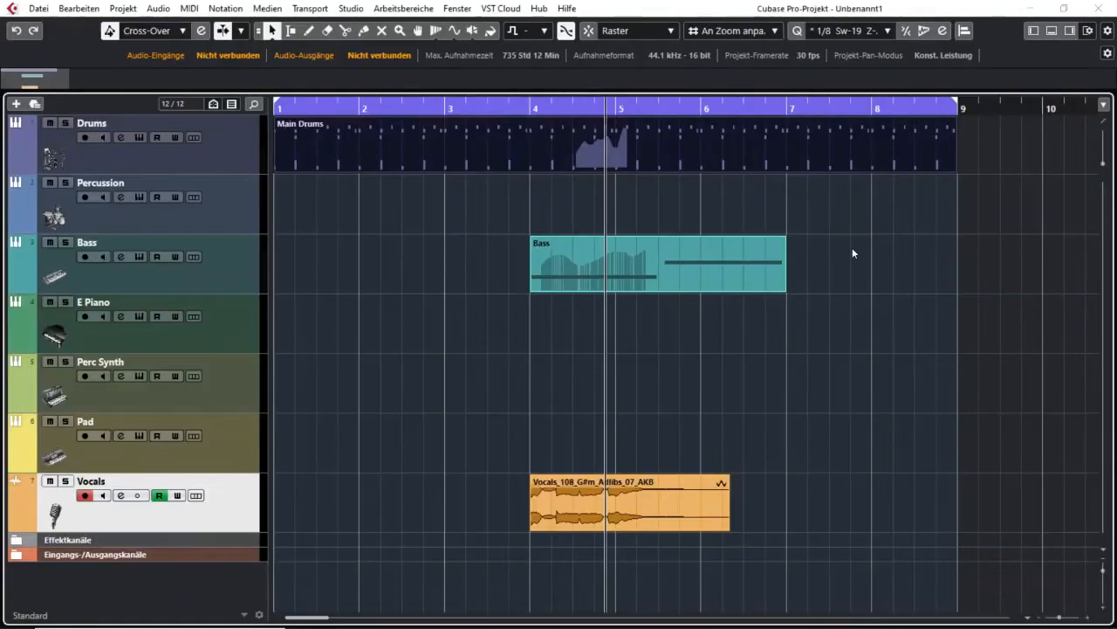
Show CC 1 (Modulation) in the Bass part's controller lane in the Key Editor, and close the editor.
double_click(711, 285)
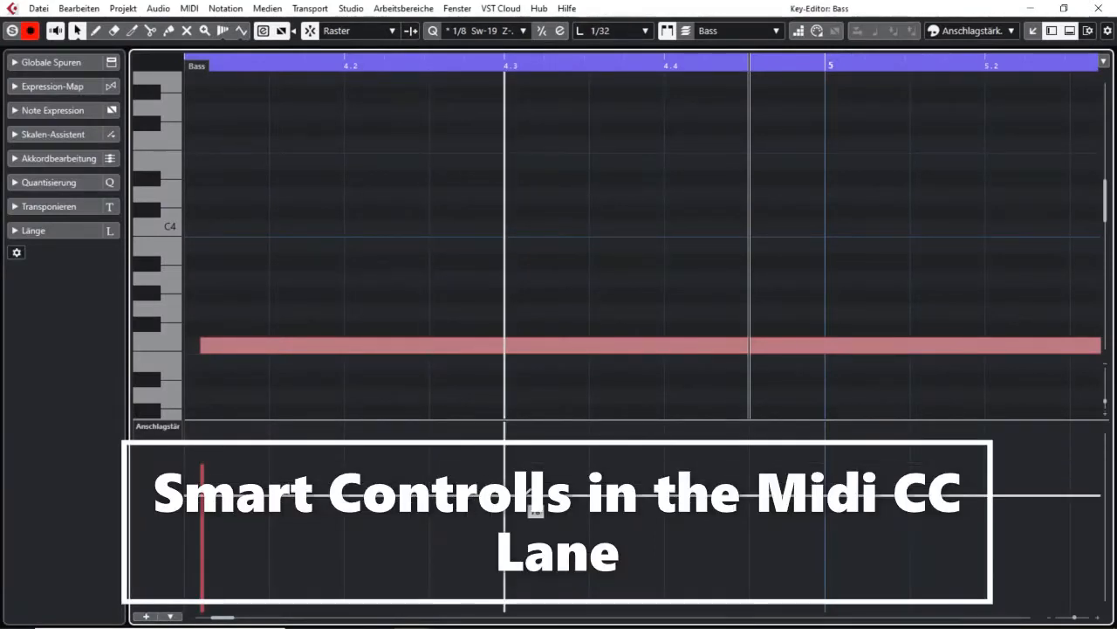
key(g)
key(g)
key(g)
key(g)
key(g)
key(g)
key(g)
key(g)
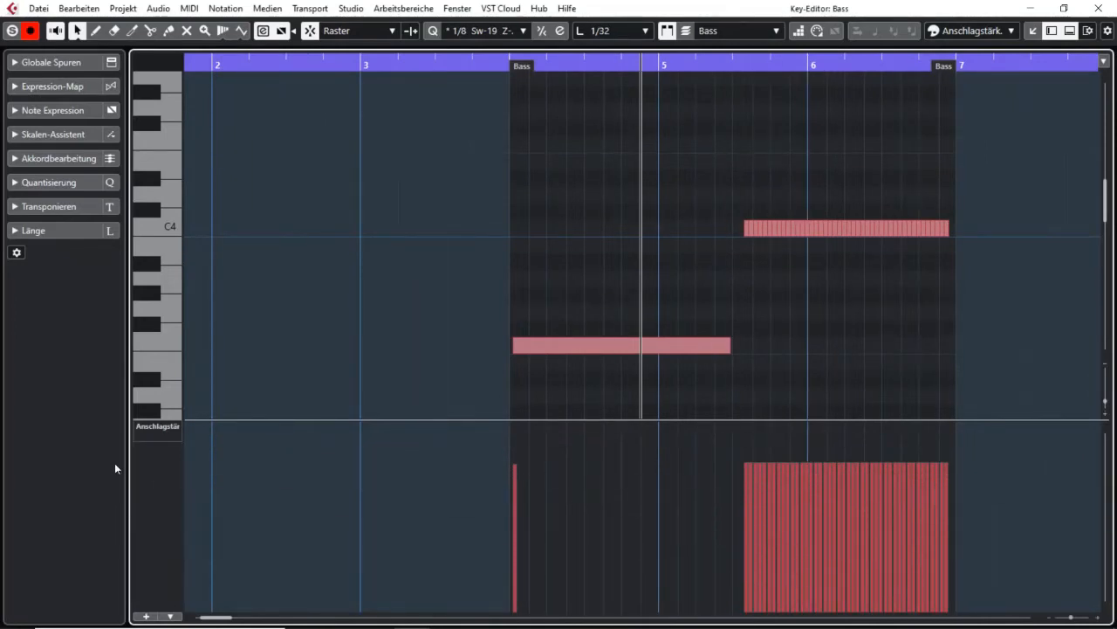
click(172, 429)
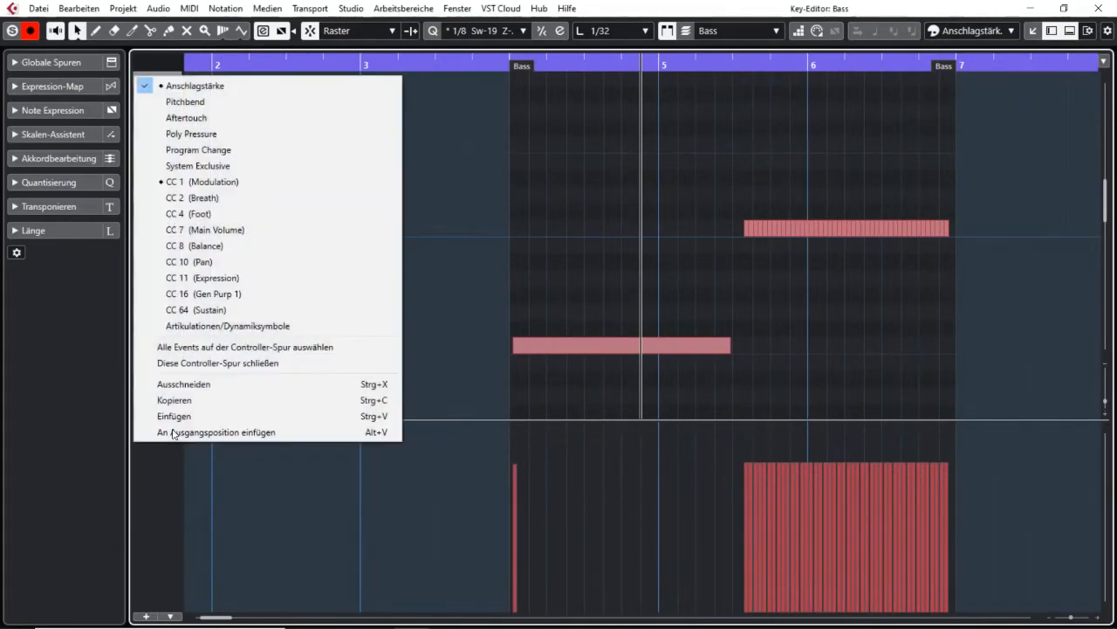
click(248, 181)
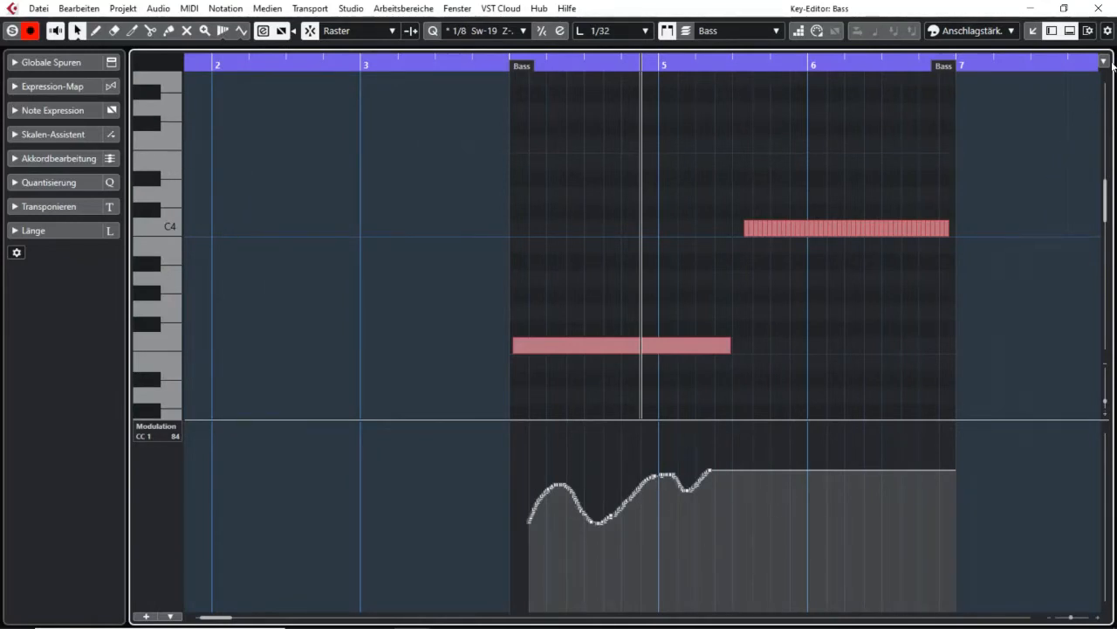
click(1102, 11)
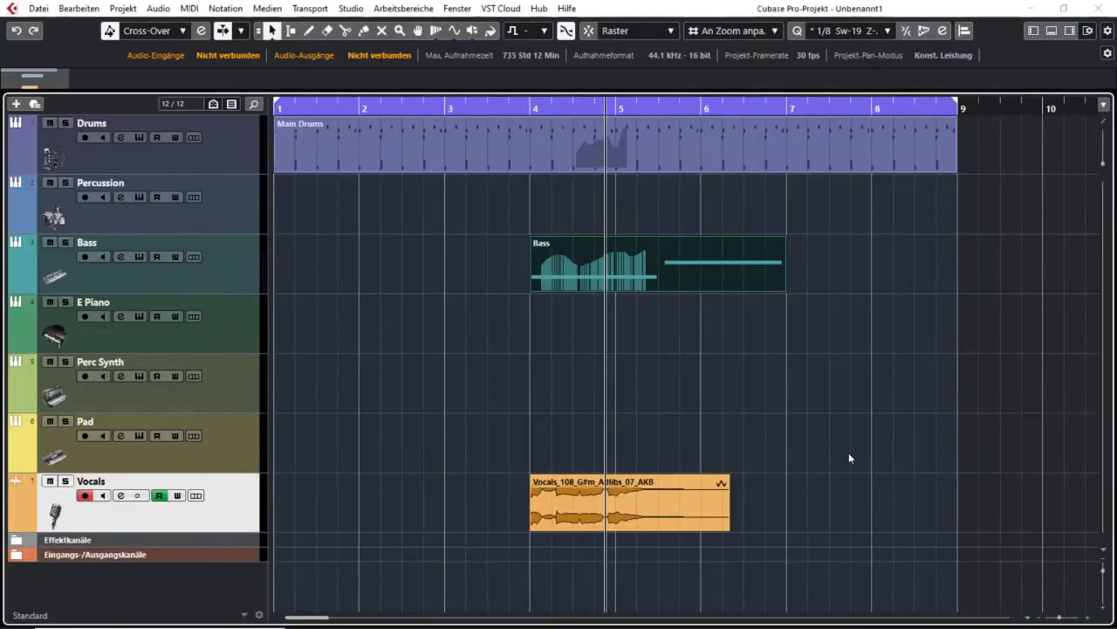
Reveal the Vocals track's volume automation and examine the selection frame around its points between bars 4 and 7.
click(18, 526)
scroll(942, 373, down, 1)
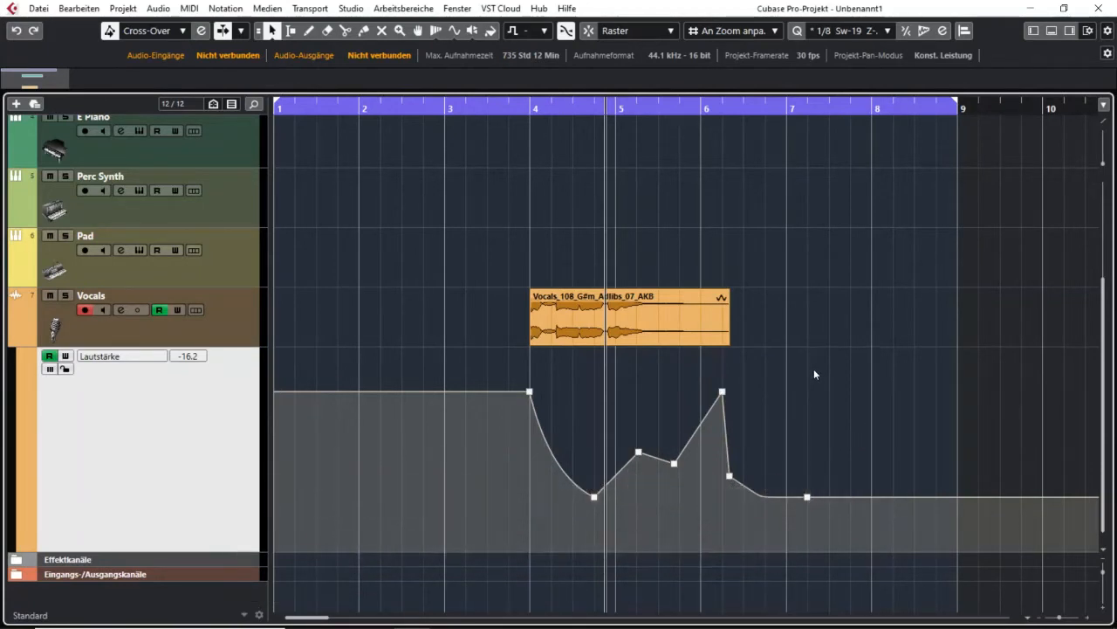
mouse_move(814, 369)
mouse_down()
mouse_move(761, 445)
mouse_move(666, 524)
mouse_move(579, 543)
mouse_up()
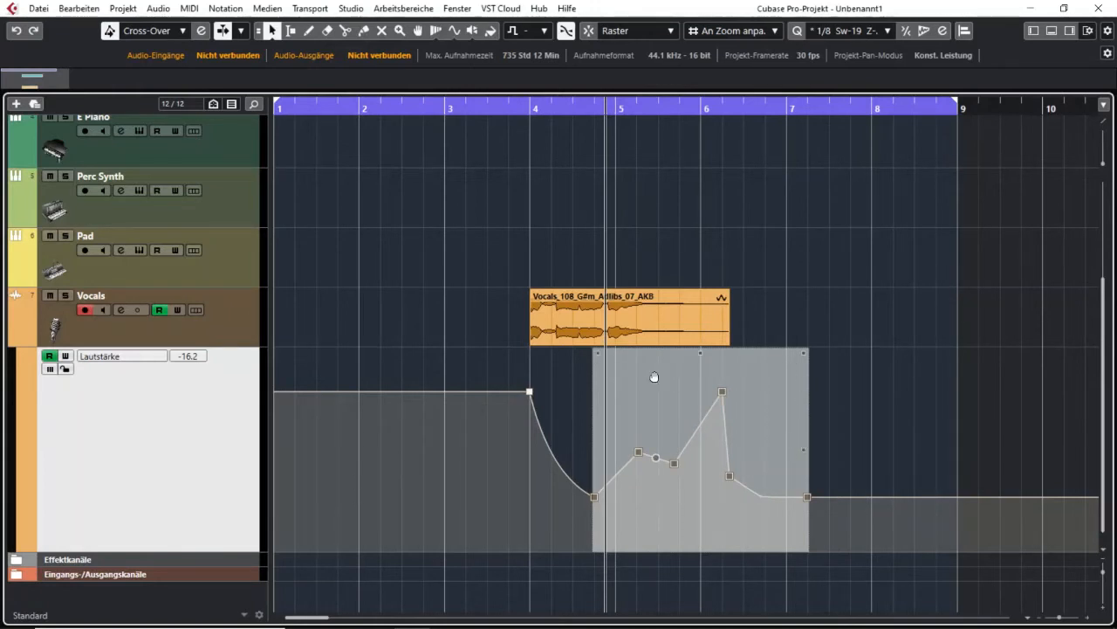
click(973, 419)
Open the Vocals_108_G#m_Adlibs_07_AKB event in the Sample Editor and examine the Smart Controls on the segment around bar 5.
click(615, 323)
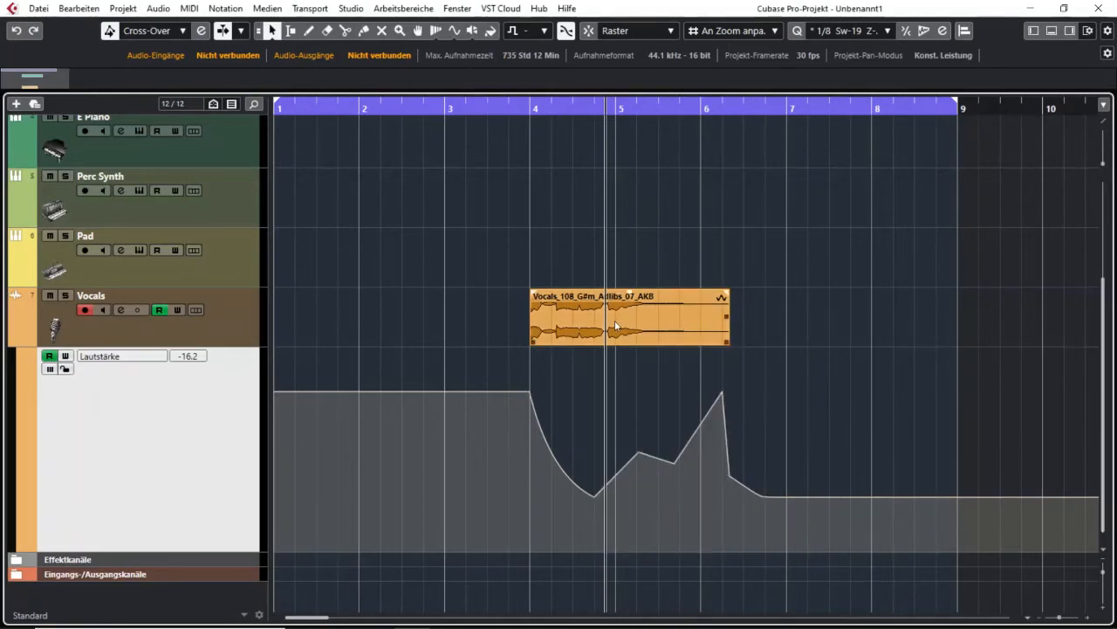
double_click(615, 326)
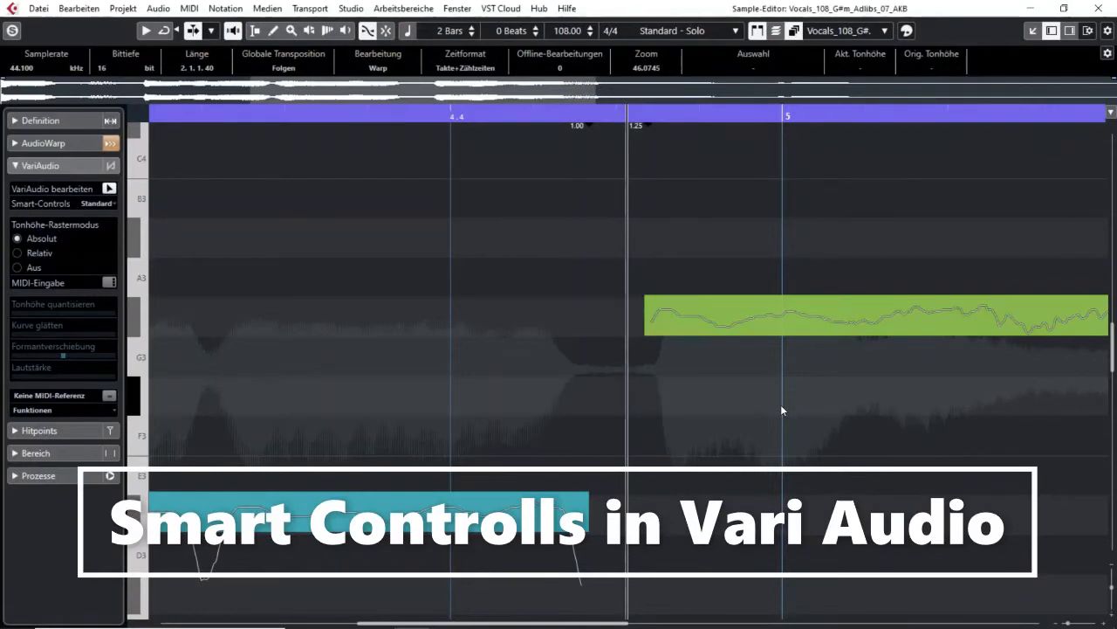
scroll(782, 404, right, 5)
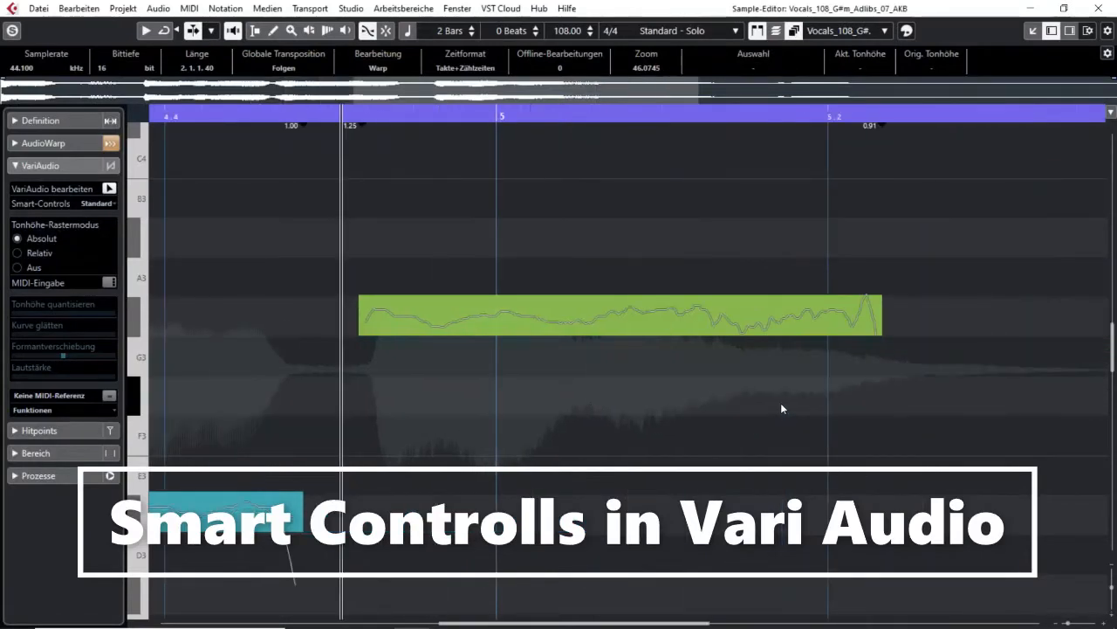
mouse_move(628, 324)
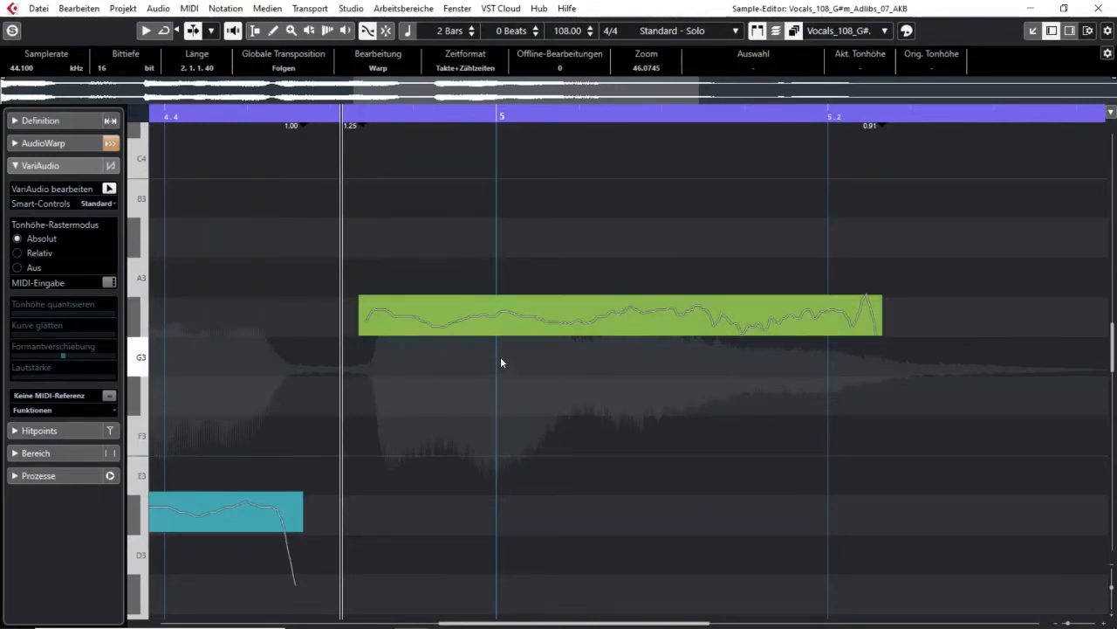
mouse_move(420, 318)
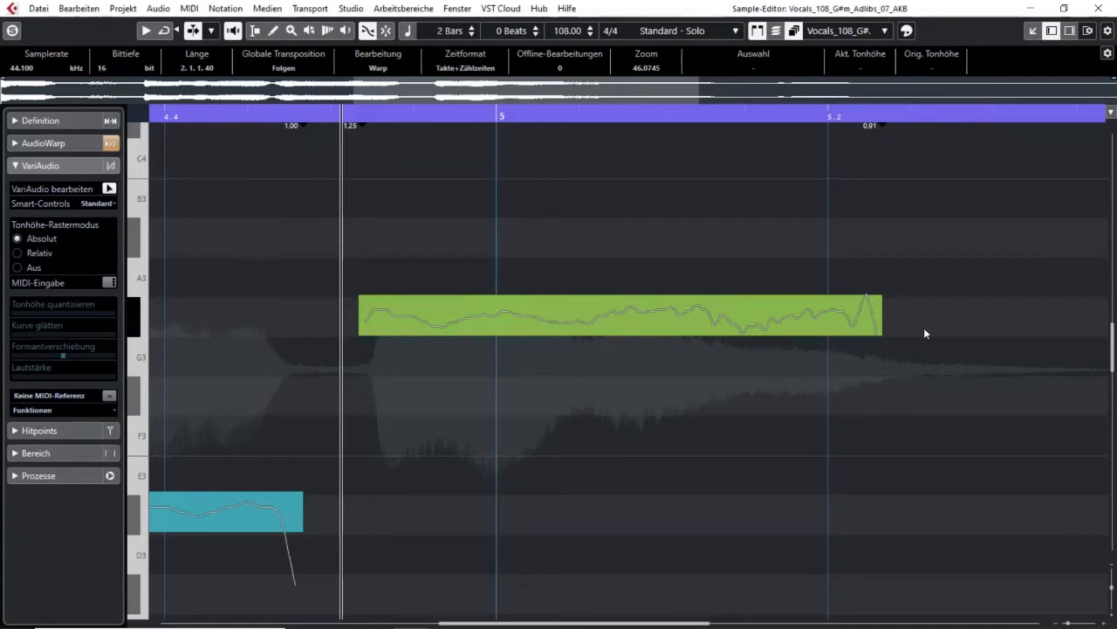
click(845, 325)
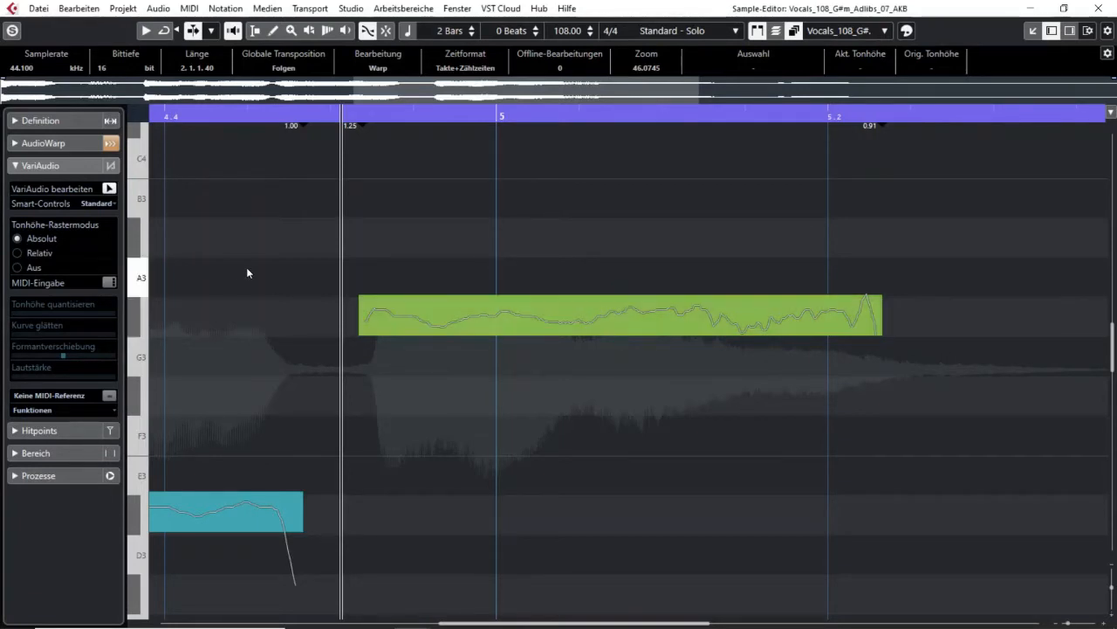
Set the VariAudio Smart-Controls display to show all controls.
click(112, 204)
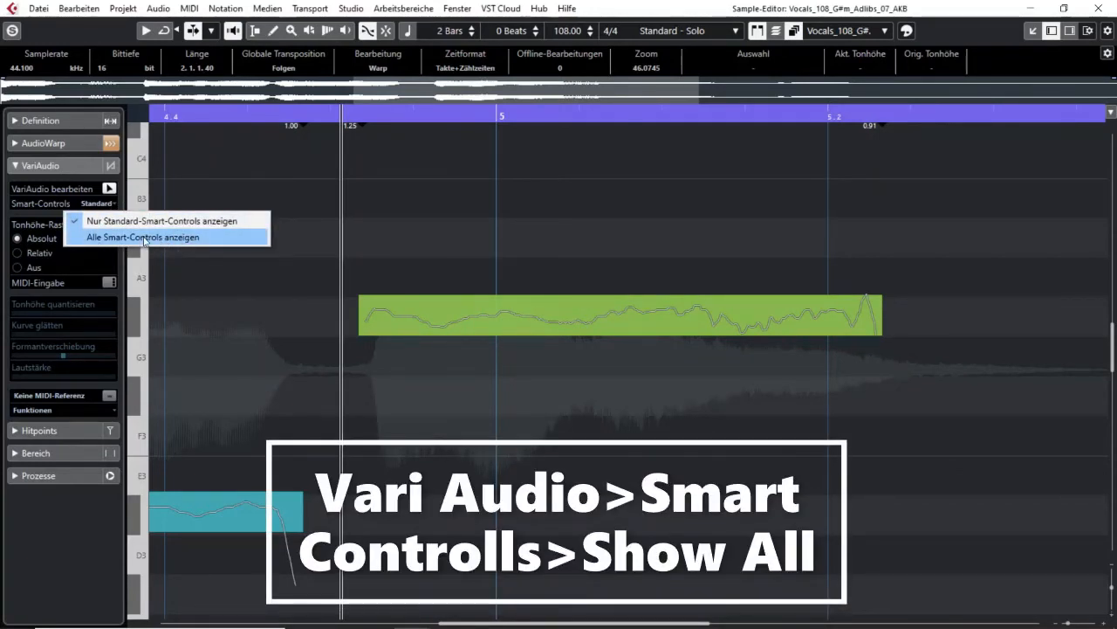
click(144, 237)
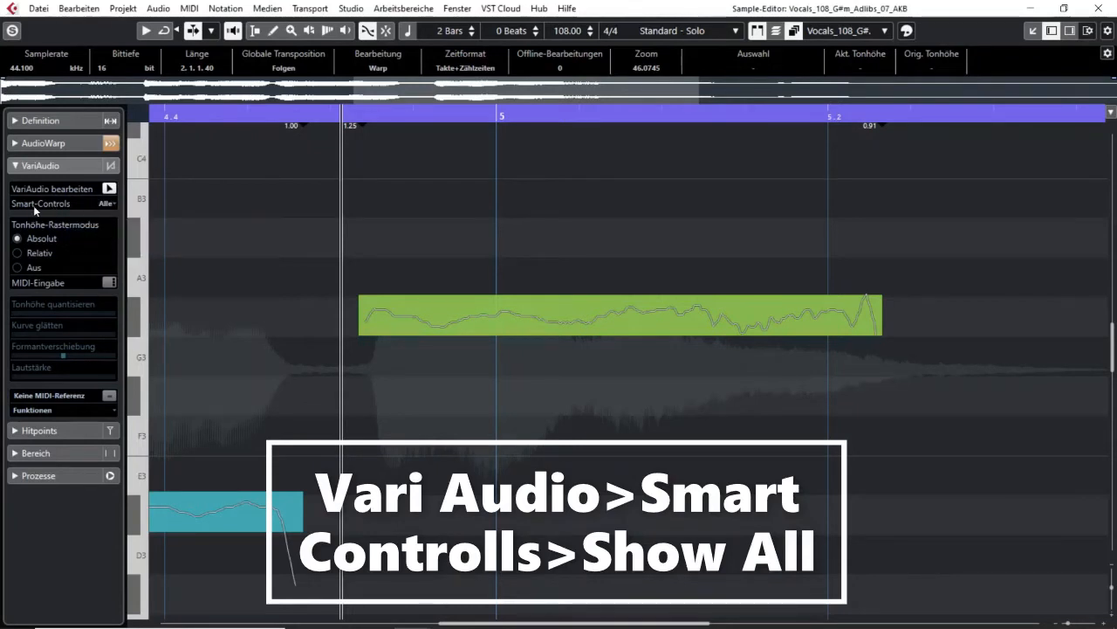
click(111, 206)
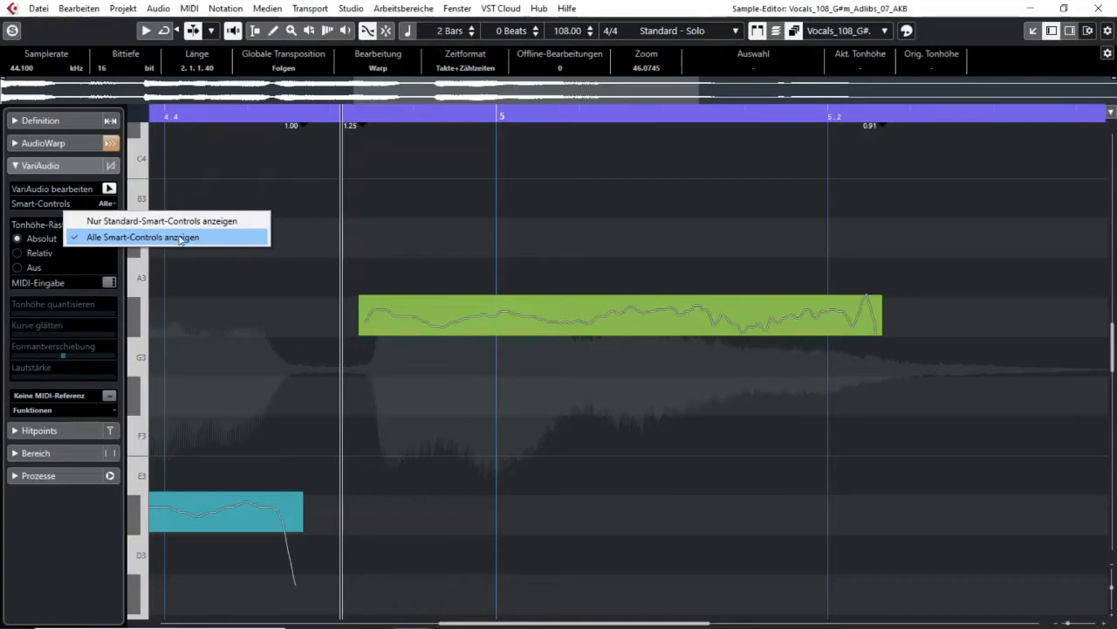
click(495, 196)
Stretch the G#3 vocal segment with its warp controls so it runs from about 4.4.3.36 to 5.2.2.59.
mouse_move(581, 324)
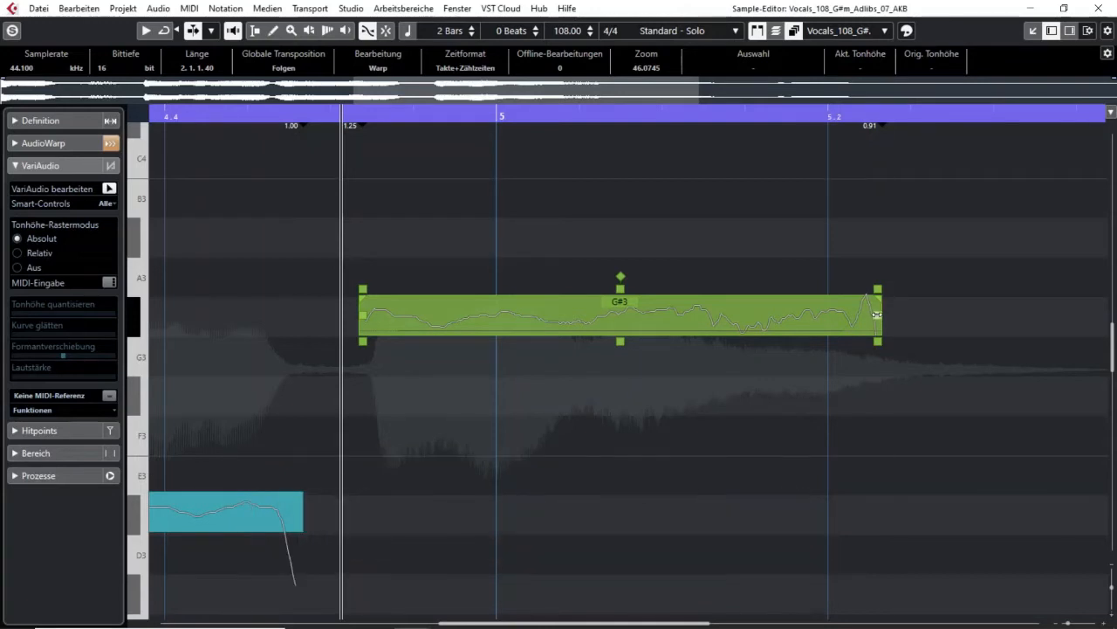
drag(877, 315, 951, 310)
click(390, 402)
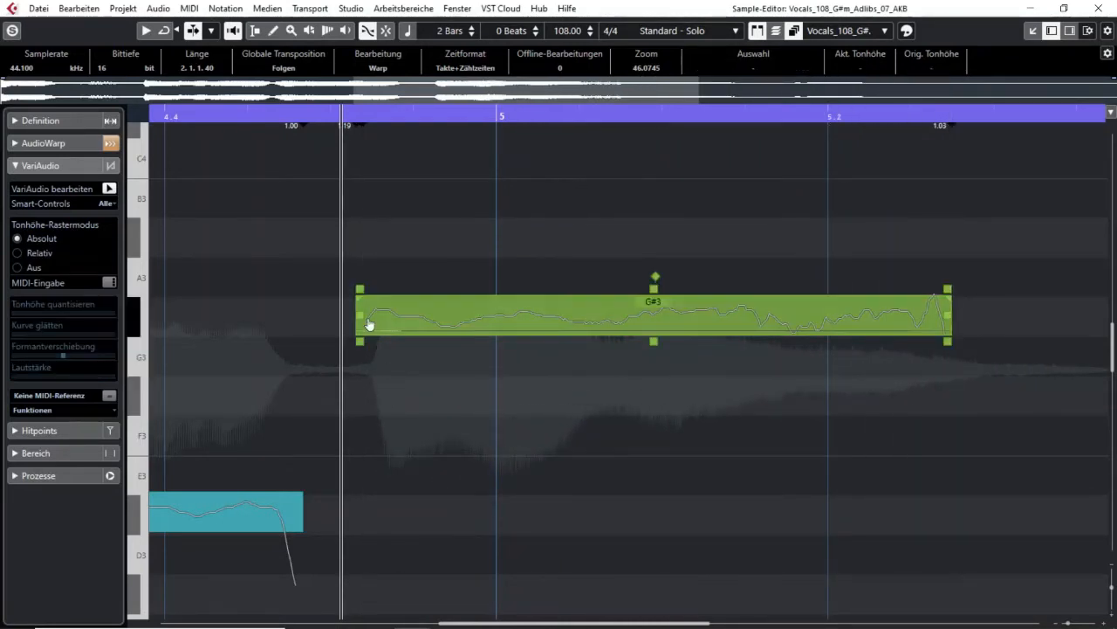
mouse_move(357, 315)
mouse_down()
mouse_move(312, 322)
mouse_move(355, 323)
mouse_up()
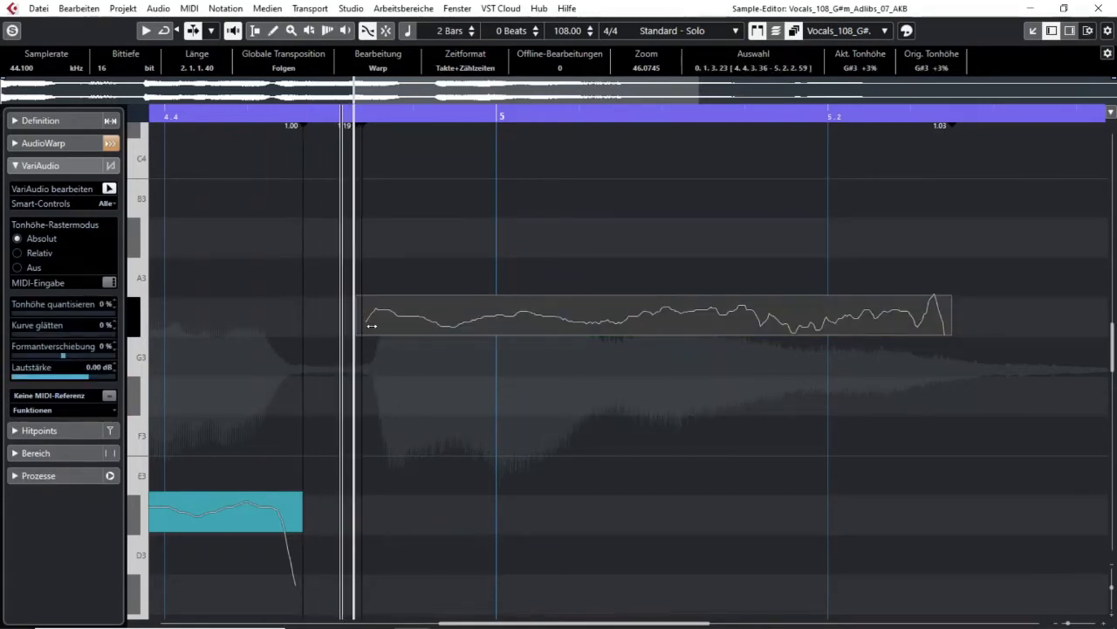
click(503, 410)
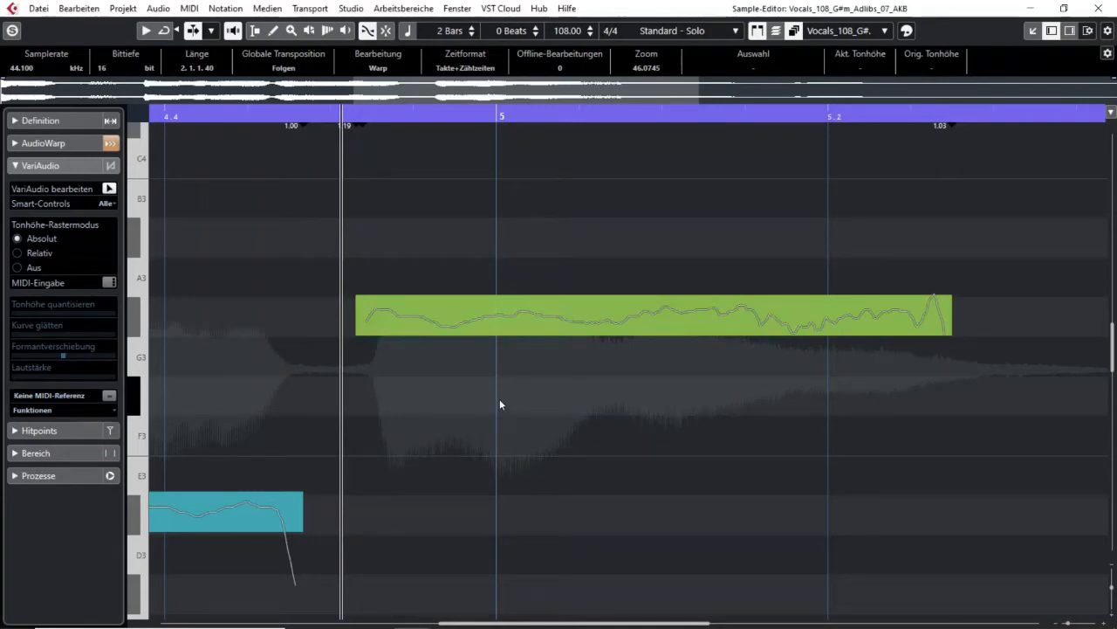
Trim both edges of the G#3 segment without warping the audio so it runs from 4.4.3.52 to 5.2.2.48.
mouse_move(395, 335)
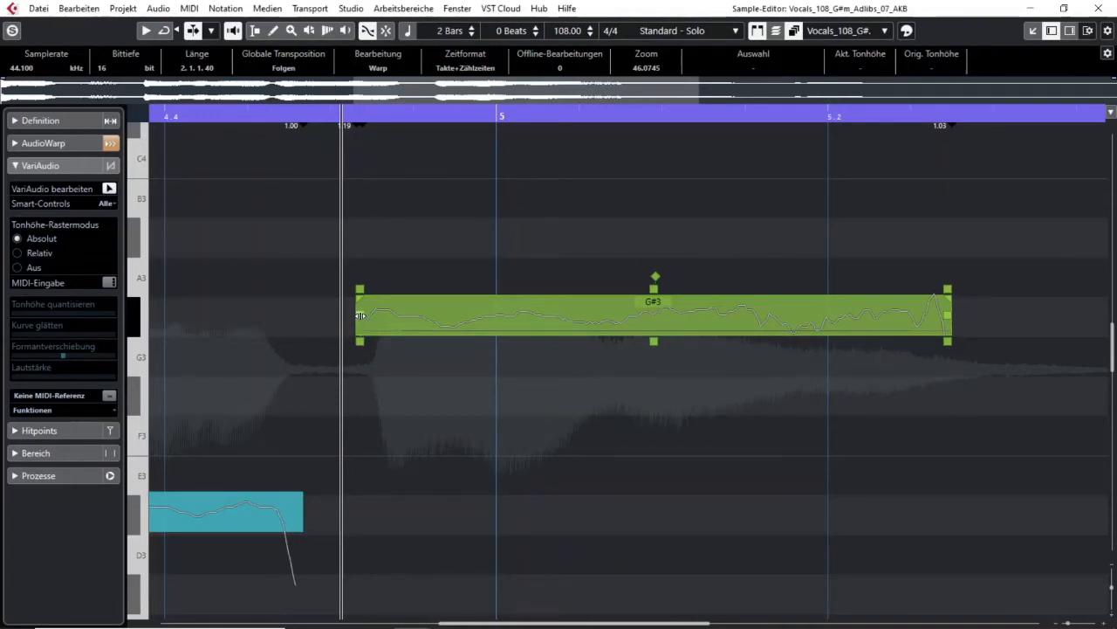
mouse_move(360, 316)
mouse_down()
mouse_move(575, 316)
mouse_move(367, 319)
mouse_up()
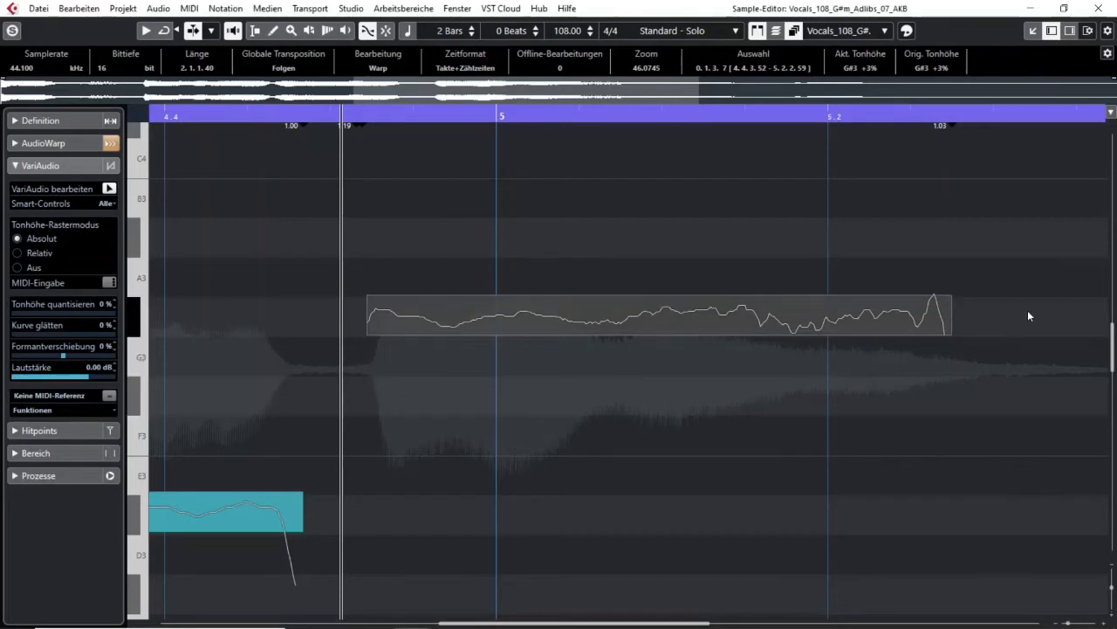
drag(948, 314, 1015, 314)
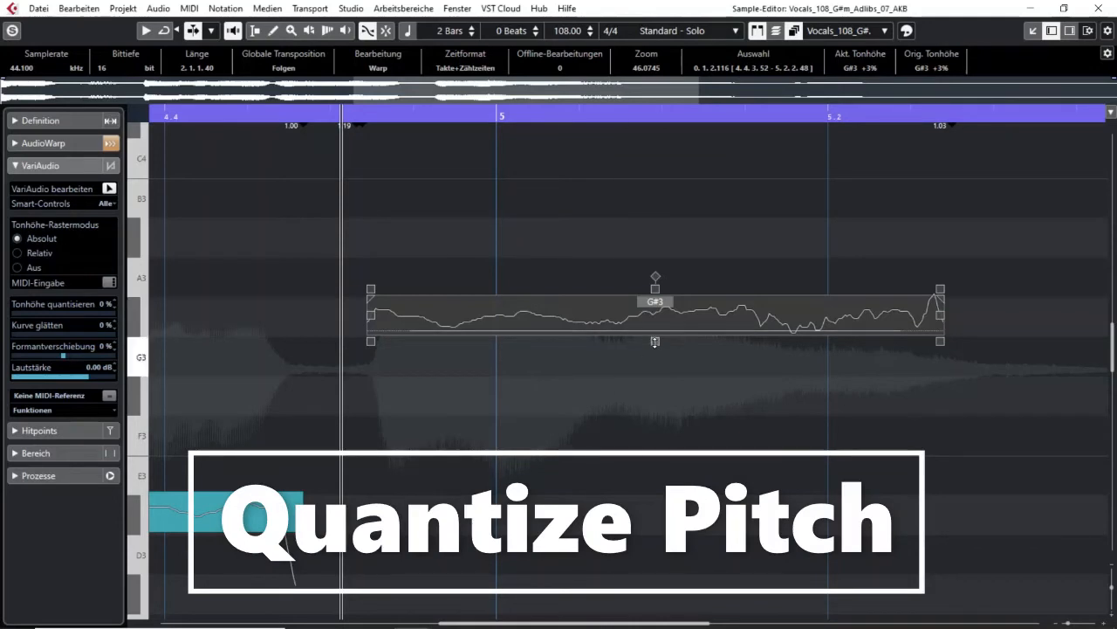
Try different pitch quantize amounts on the G#3 segment with its Smart Control and leave it at 9 %.
drag(655, 341, 669, 385)
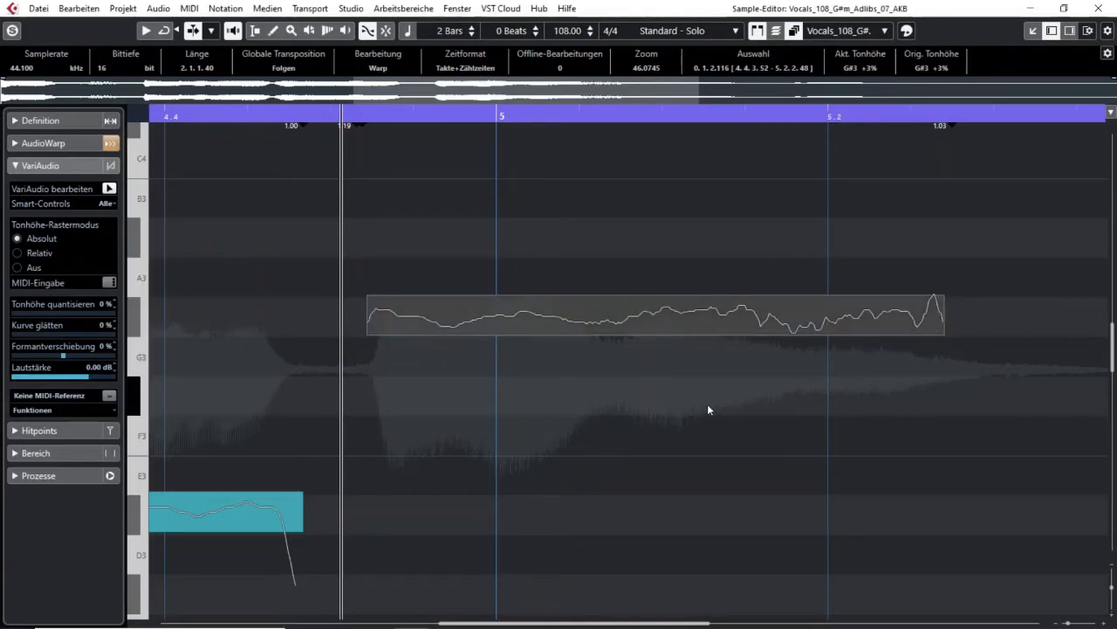
click(655, 341)
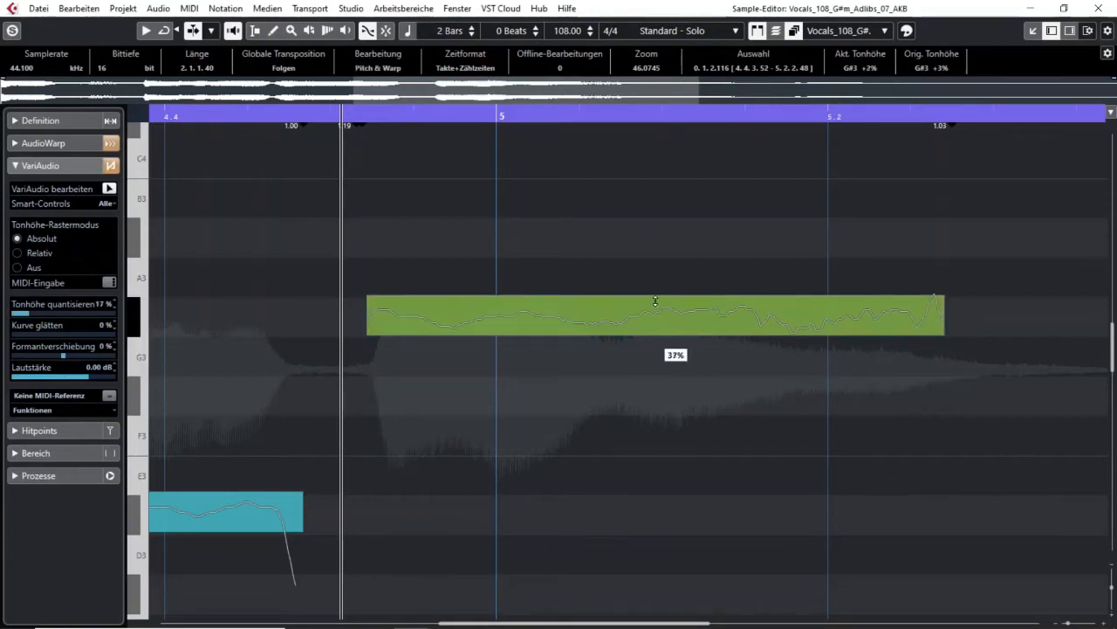
drag(668, 402, 672, 333)
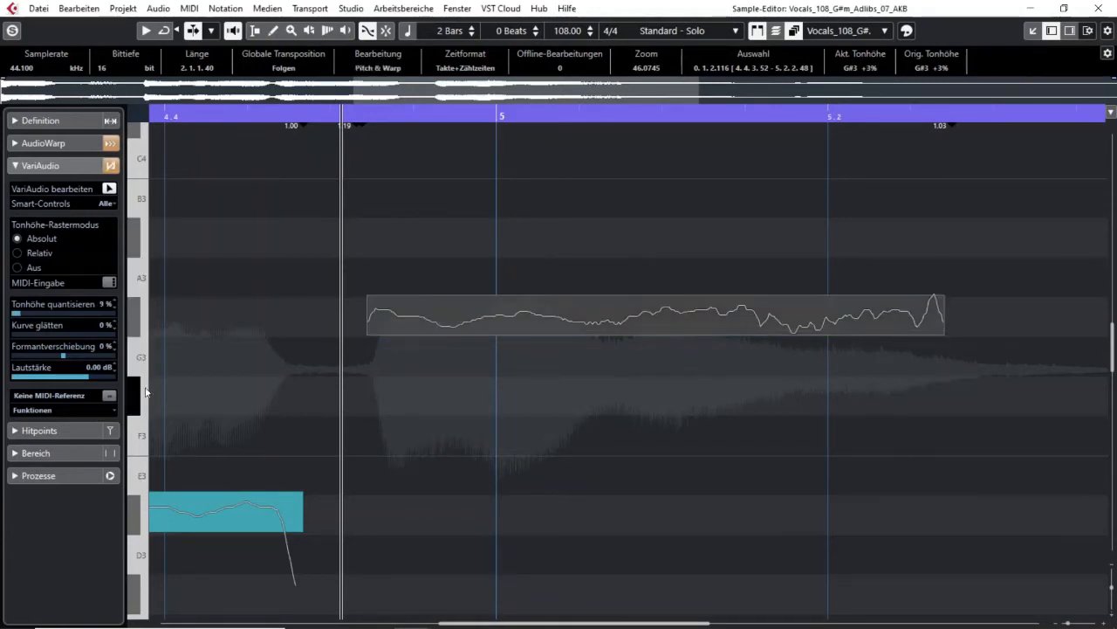
Try different pitch quantize amounts on the G#3 segment in the inspector and reset it to 0 %.
mouse_move(29, 321)
mouse_down()
mouse_move(108, 317)
mouse_move(11, 323)
mouse_up()
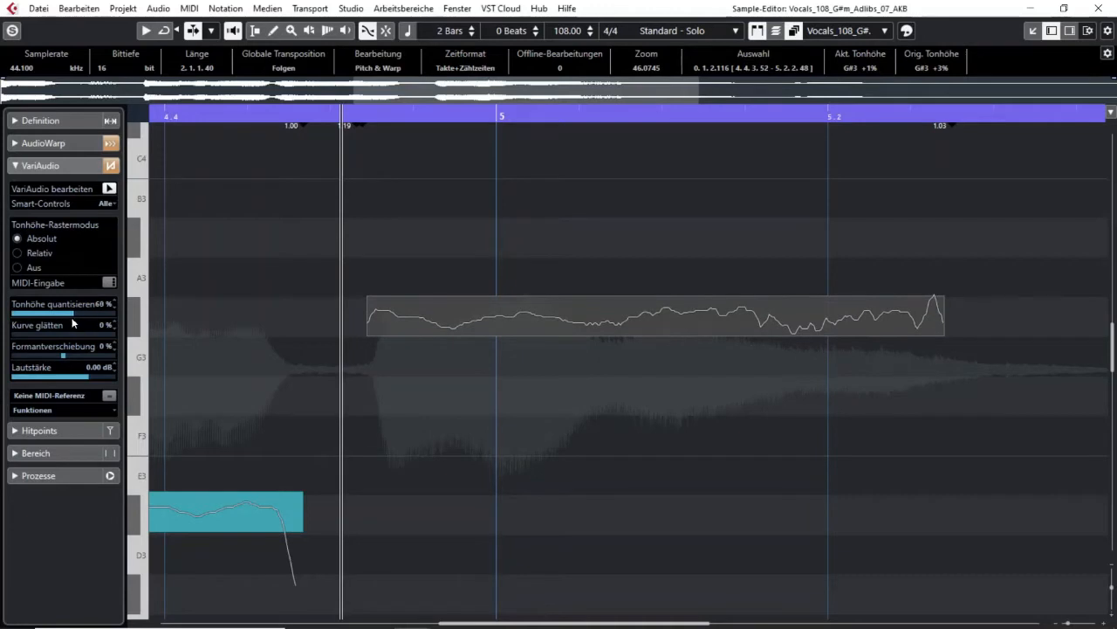
drag(73, 321, 12, 320)
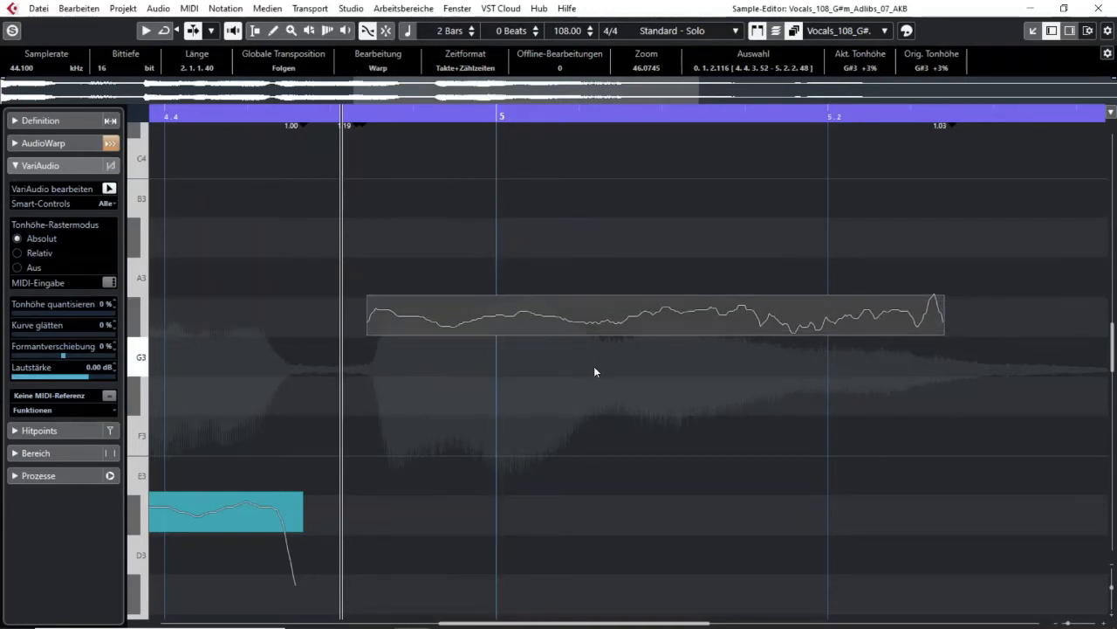
Try straightening the G#3 segment's pitch curve to 100 % with its Smart Control and return it to 0 %.
mouse_move(655, 287)
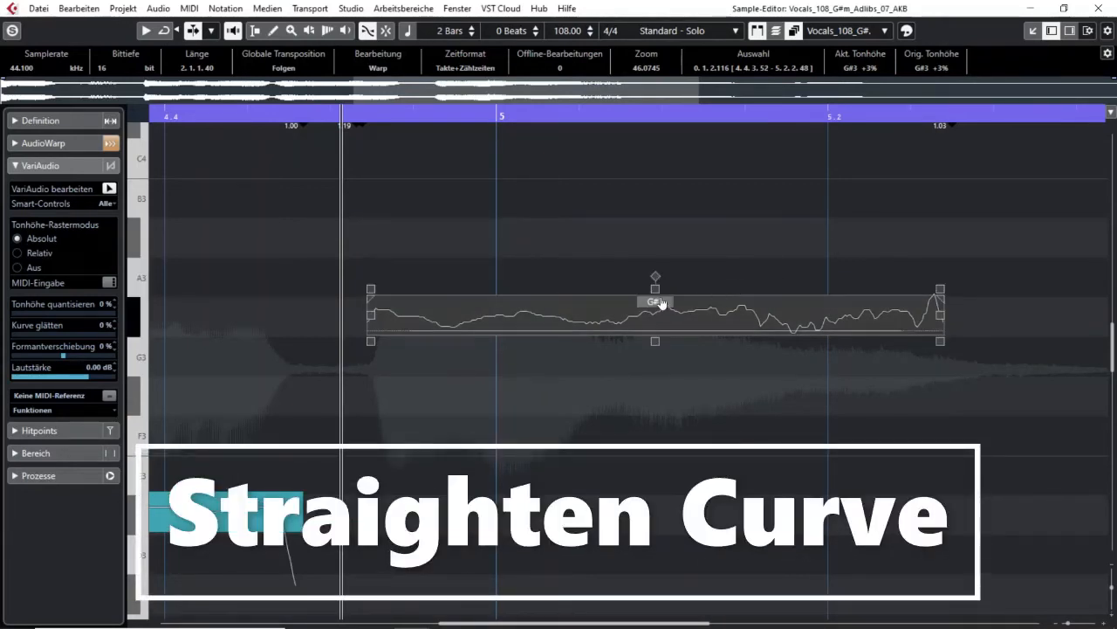
mouse_move(655, 289)
mouse_down()
mouse_move(669, 402)
mouse_move(667, 282)
mouse_up()
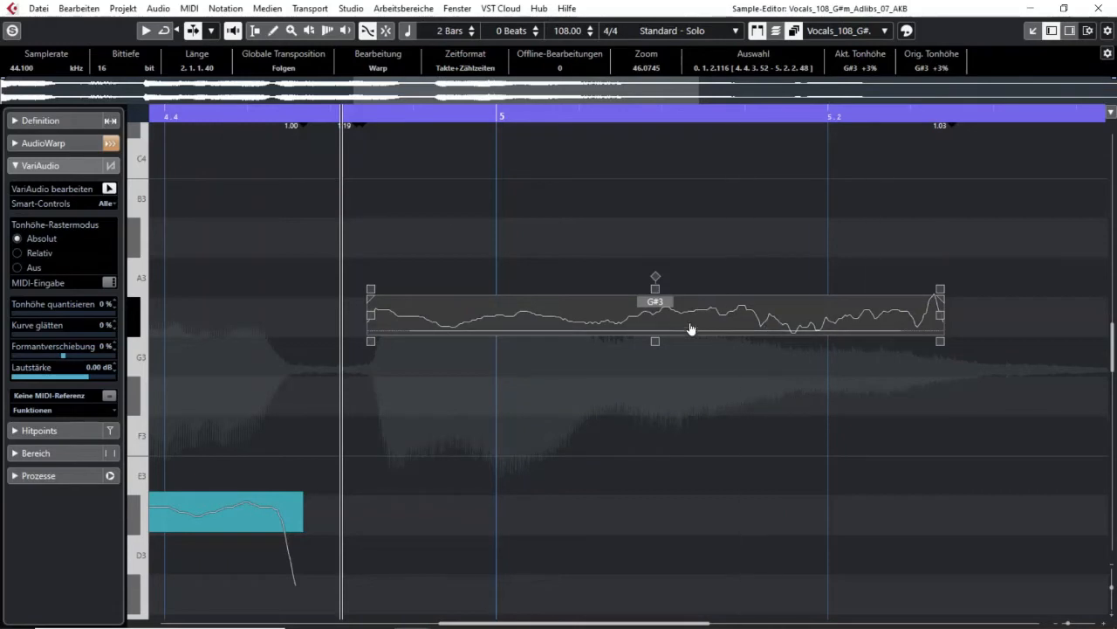
drag(656, 288, 656, 419)
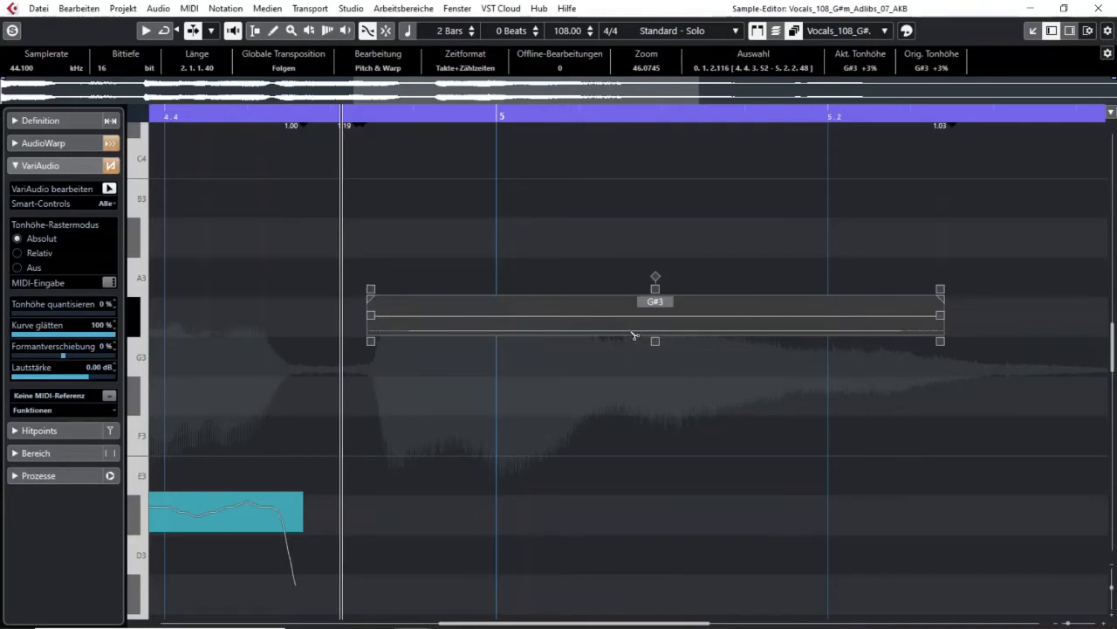
drag(656, 288, 654, 147)
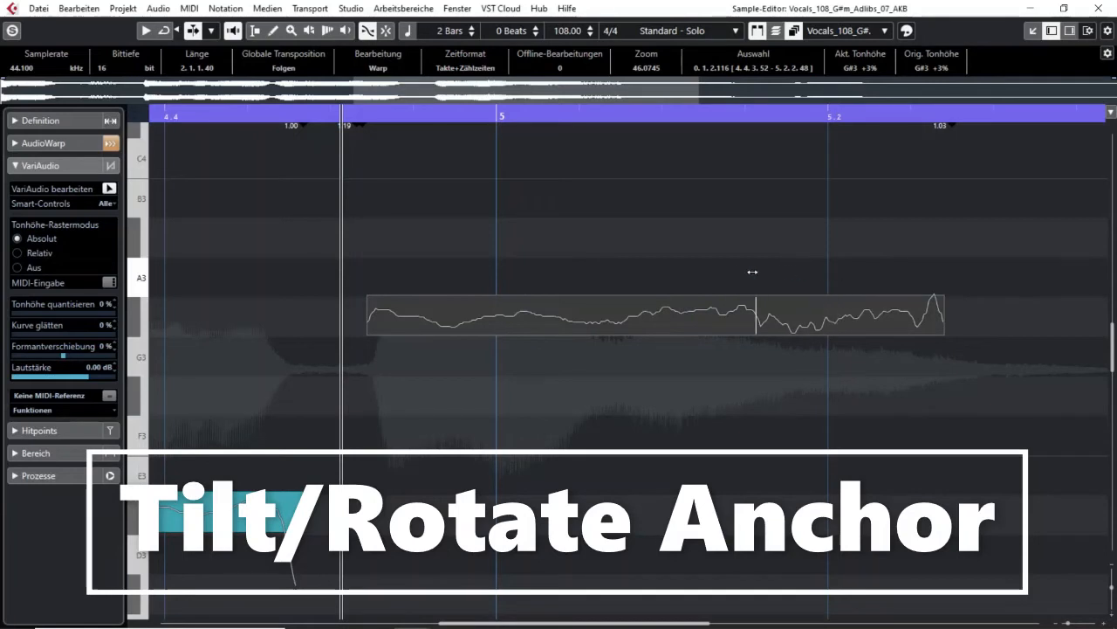
Try different positions for the G#3 segment's tilt anchor and return it to the segment's middle.
click(707, 430)
click(646, 276)
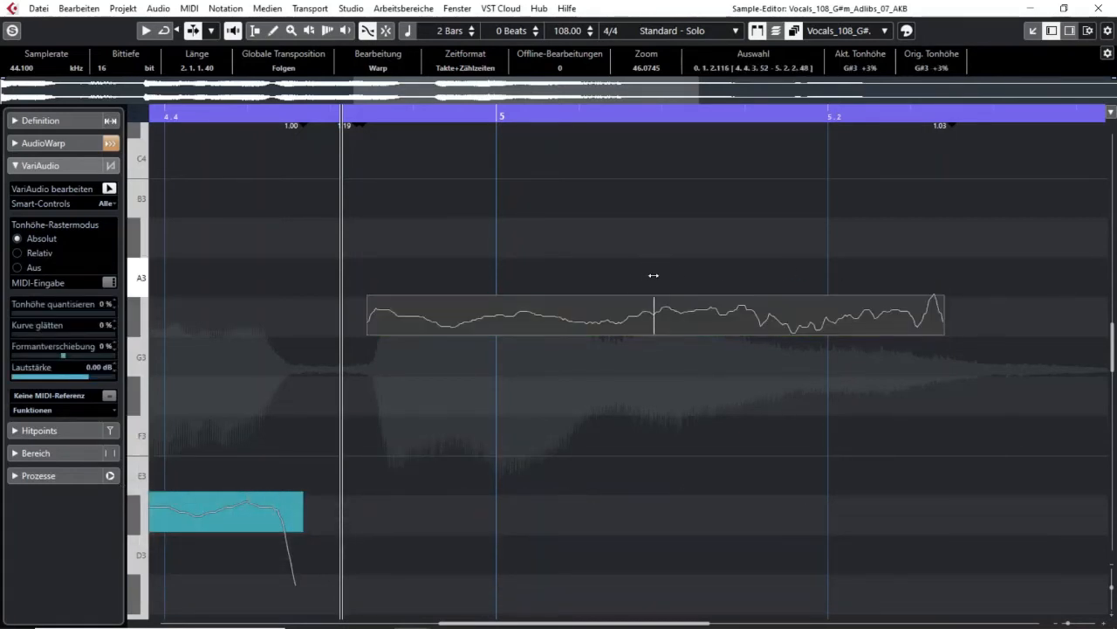
click(696, 436)
mouse_move(672, 329)
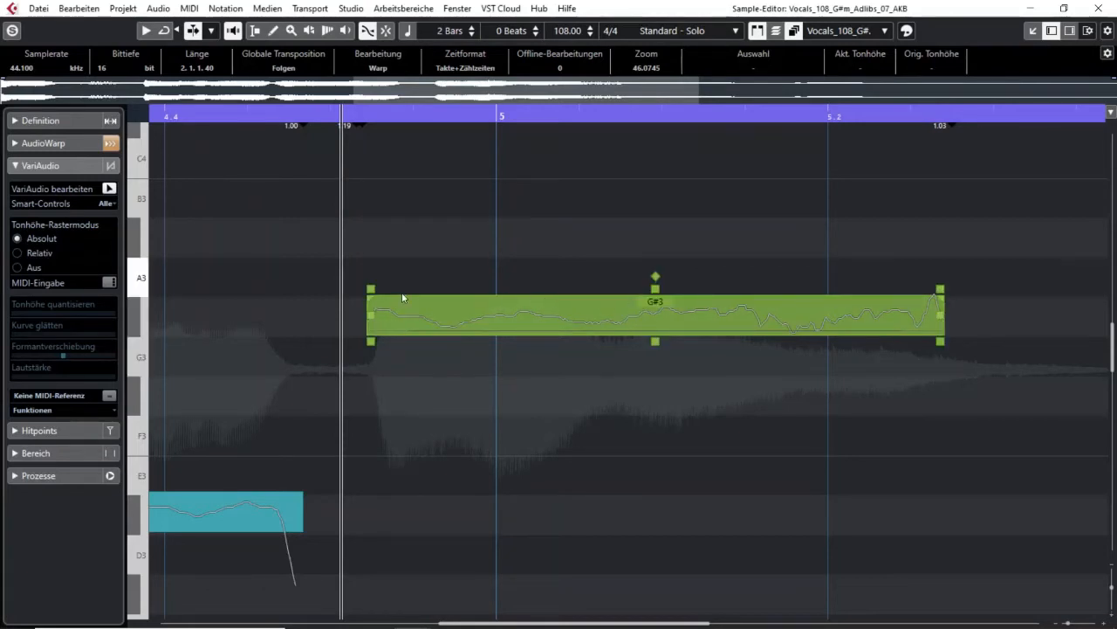
Try tilting the start and the end of the G#3 segment's pitch curve around the anchor in the middle.
mouse_move(372, 288)
mouse_down()
mouse_move(379, 164)
mouse_move(387, 424)
mouse_move(379, 292)
mouse_up()
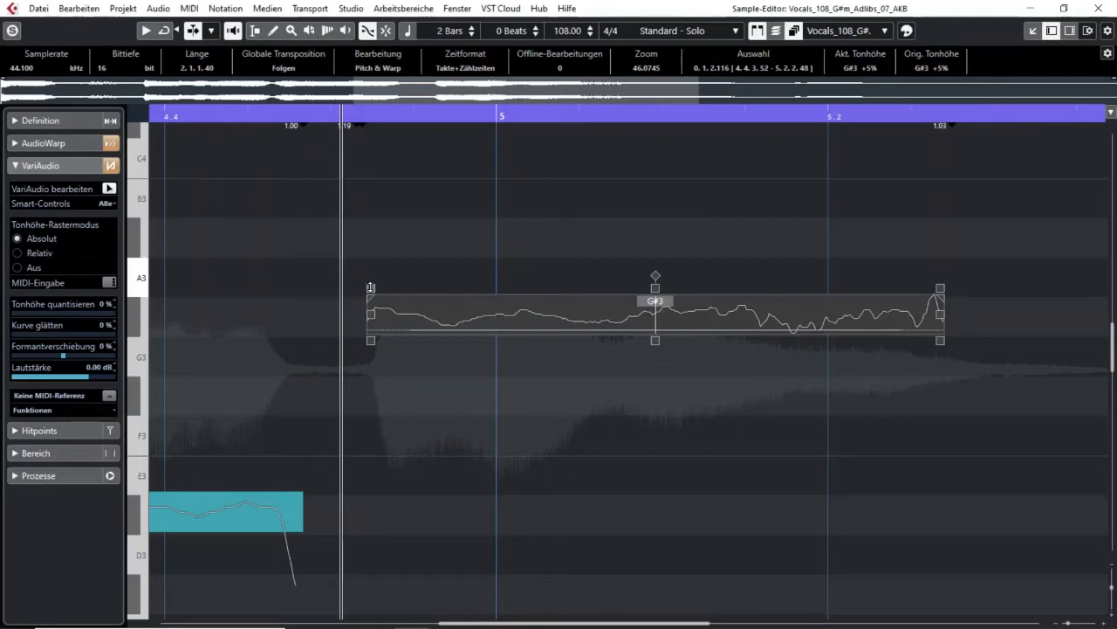
mouse_move(370, 287)
mouse_down()
mouse_move(367, 183)
mouse_move(370, 407)
mouse_move(370, 288)
mouse_up()
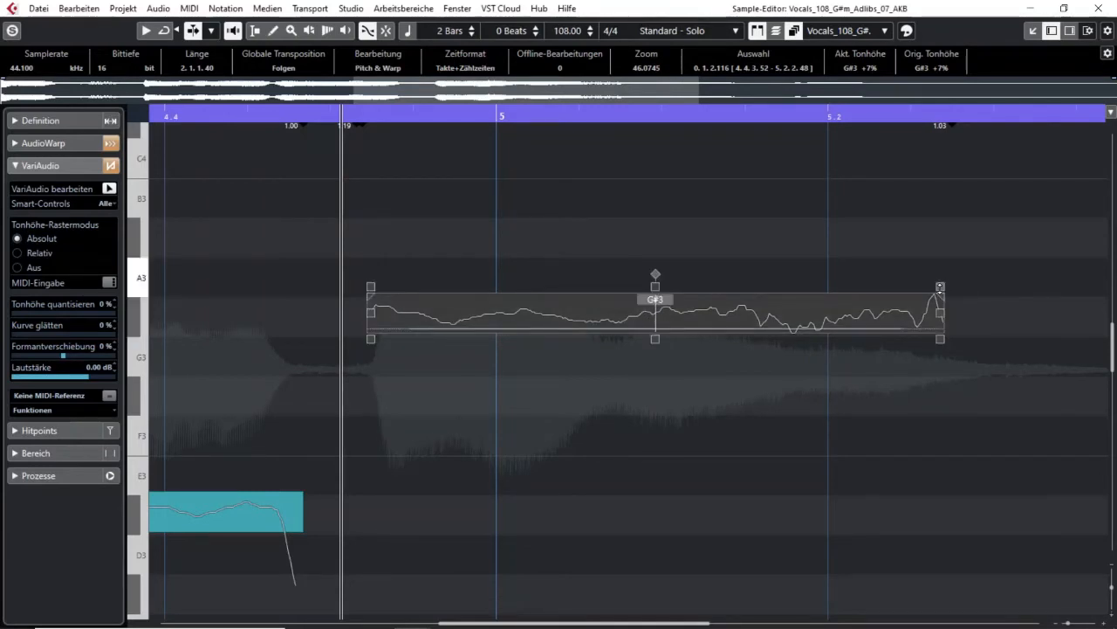
mouse_move(939, 288)
mouse_down()
mouse_move(942, 188)
mouse_move(939, 390)
mouse_move(931, 289)
mouse_up()
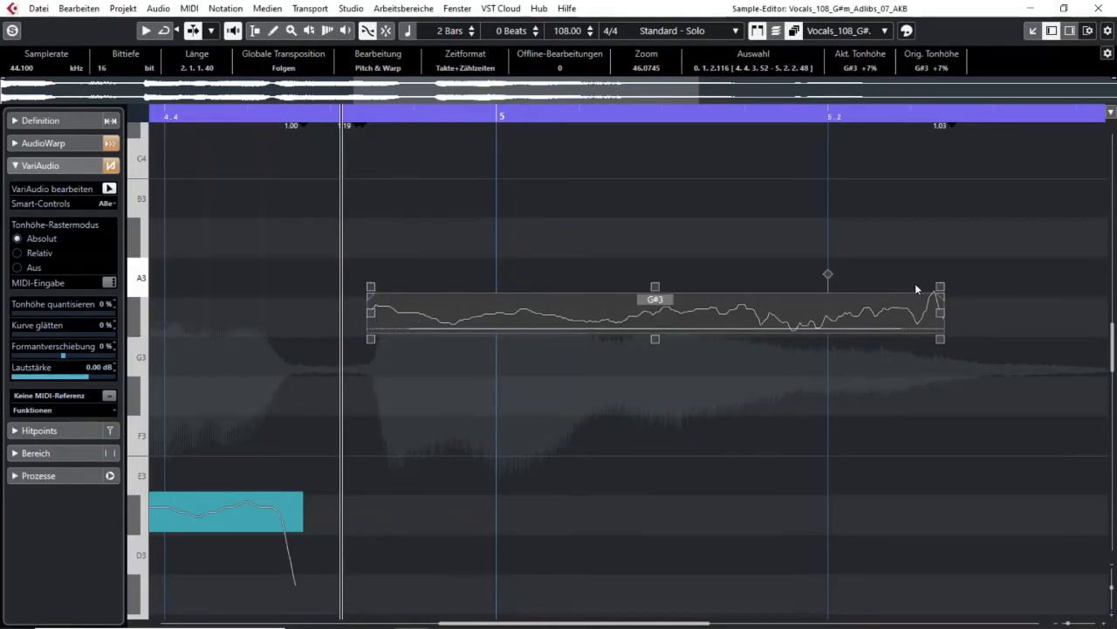
Try tilting both ends of the G#3 segment's pitch curve with the tilt anchor placed at 5.2.
mouse_move(941, 287)
mouse_down()
mouse_move(943, 137)
mouse_move(940, 406)
mouse_move(930, 130)
mouse_move(931, 293)
mouse_up()
mouse_move(372, 285)
mouse_down()
mouse_move(376, 186)
mouse_move(384, 422)
mouse_move(372, 291)
mouse_up()
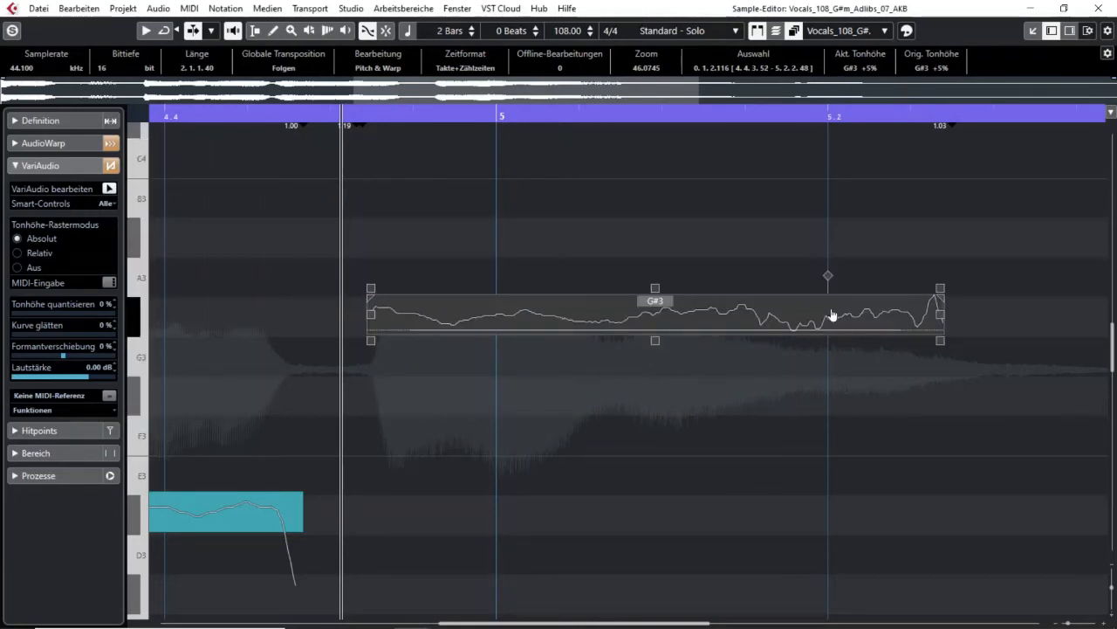
mouse_move(940, 288)
mouse_down()
mouse_move(945, 229)
mouse_move(945, 350)
mouse_move(941, 288)
mouse_up()
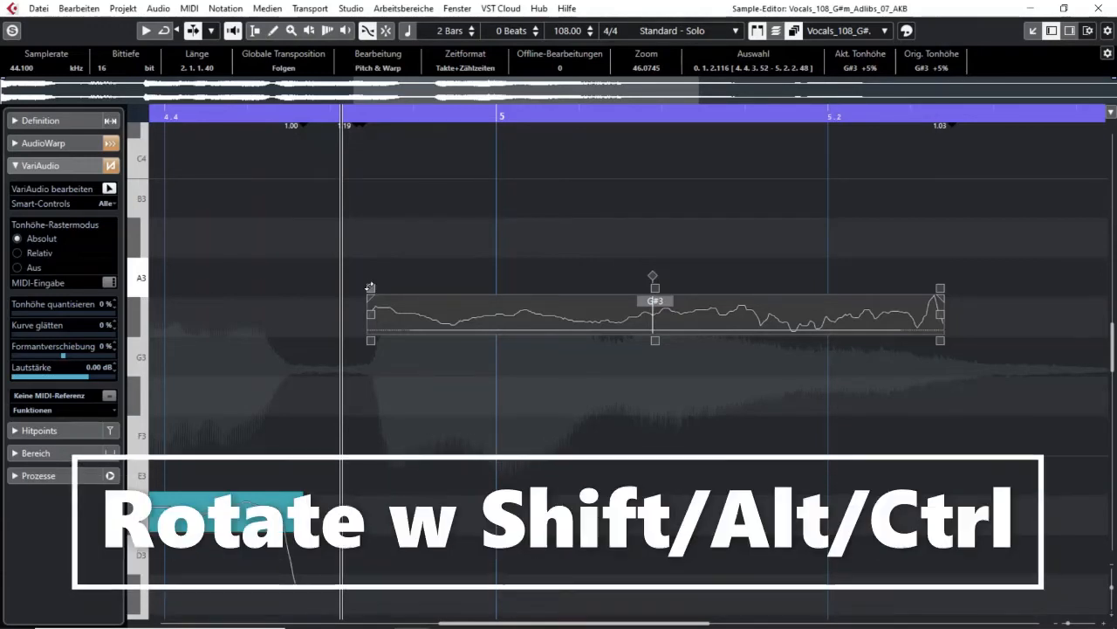
Try the alternative rotation modes on both ends of the G#3 pitch curve, with the anchor near bar 5 and near the middle.
drag(371, 287, 393, 287)
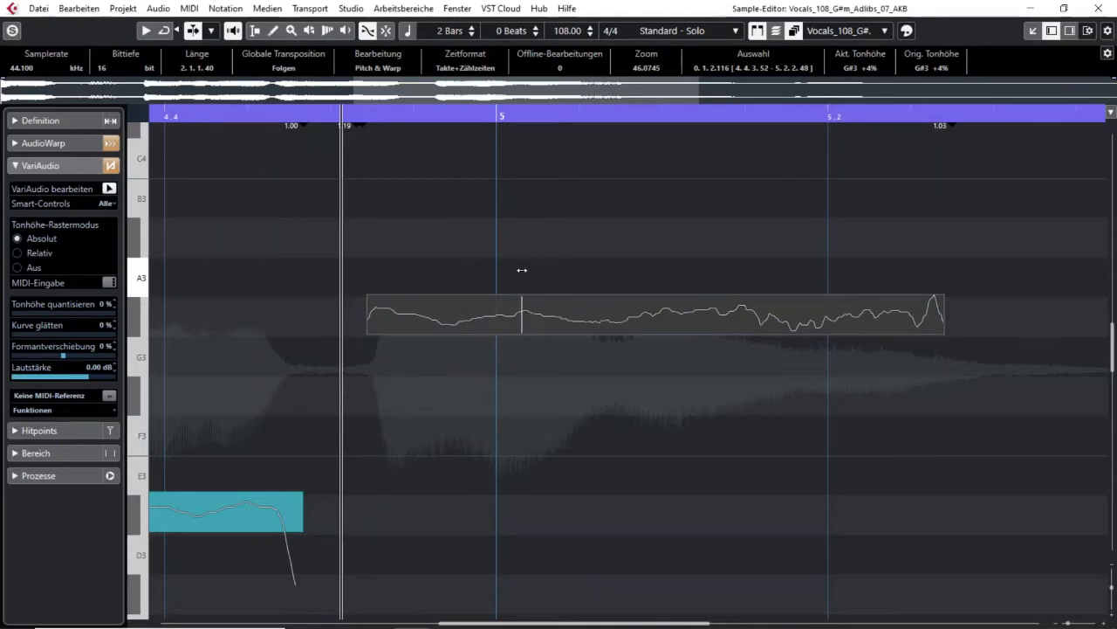
mouse_move(539, 322)
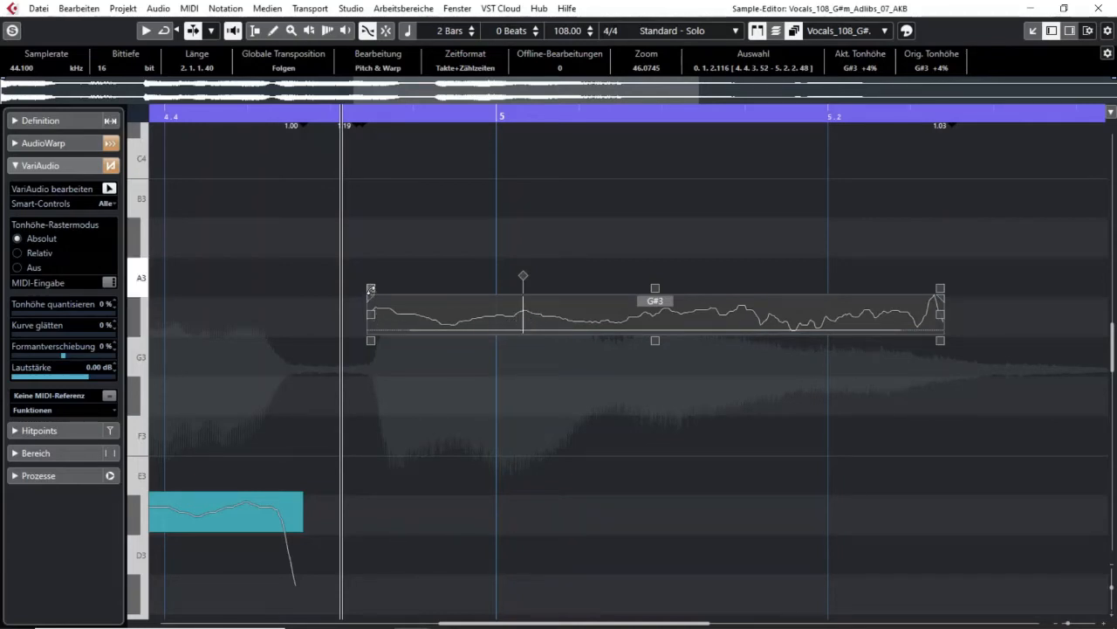
mouse_move(370, 298)
mouse_down()
mouse_move(370, 213)
mouse_move(375, 369)
mouse_move(382, 295)
mouse_up()
mouse_move(941, 288)
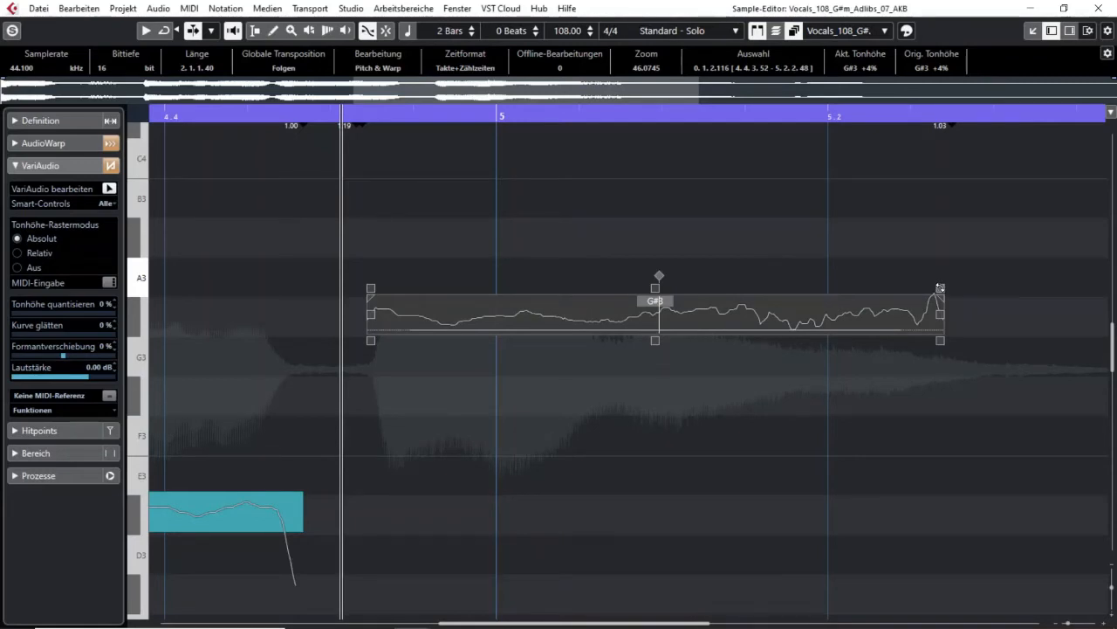
drag(940, 288, 937, 314)
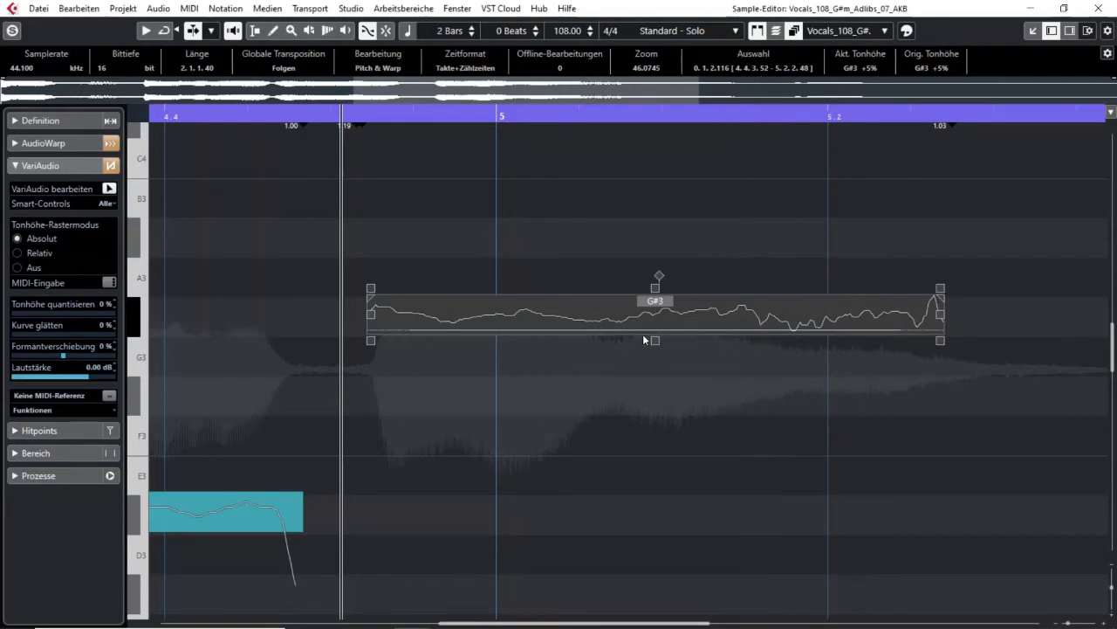
Split the G#3 segment a little before 5.2 and glue the two parts back together.
click(583, 333)
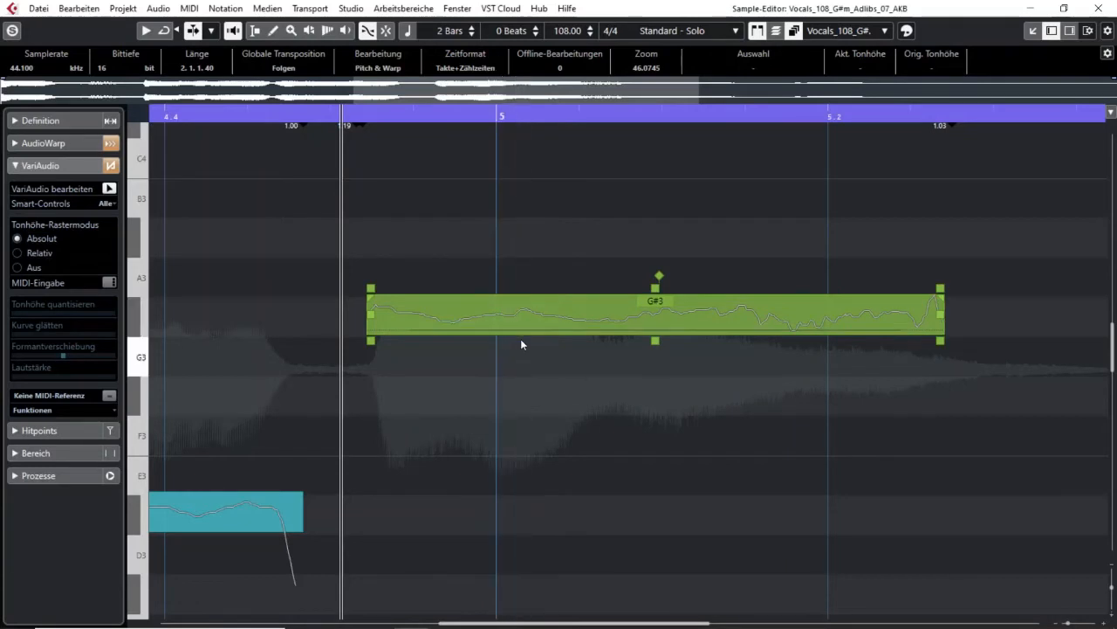
click(759, 333)
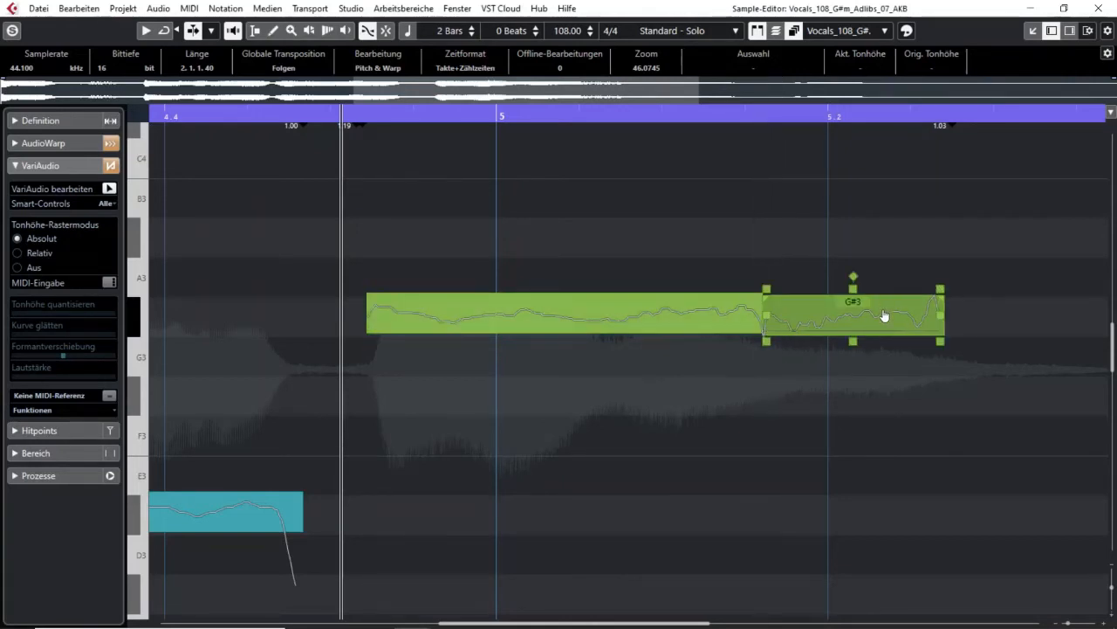
click(579, 311)
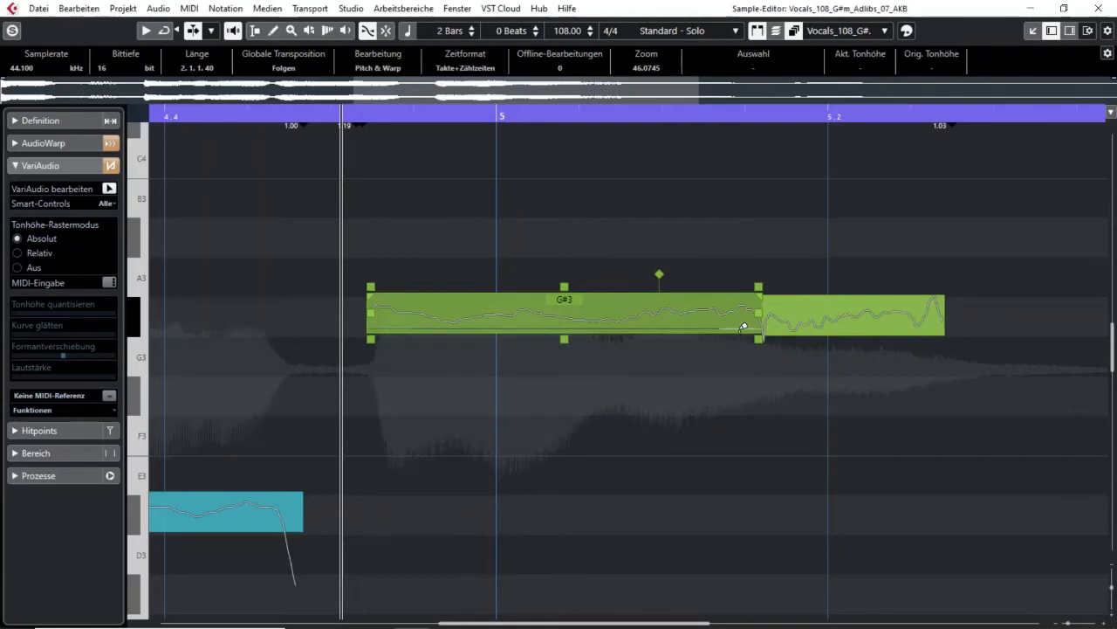
alt+click(743, 328)
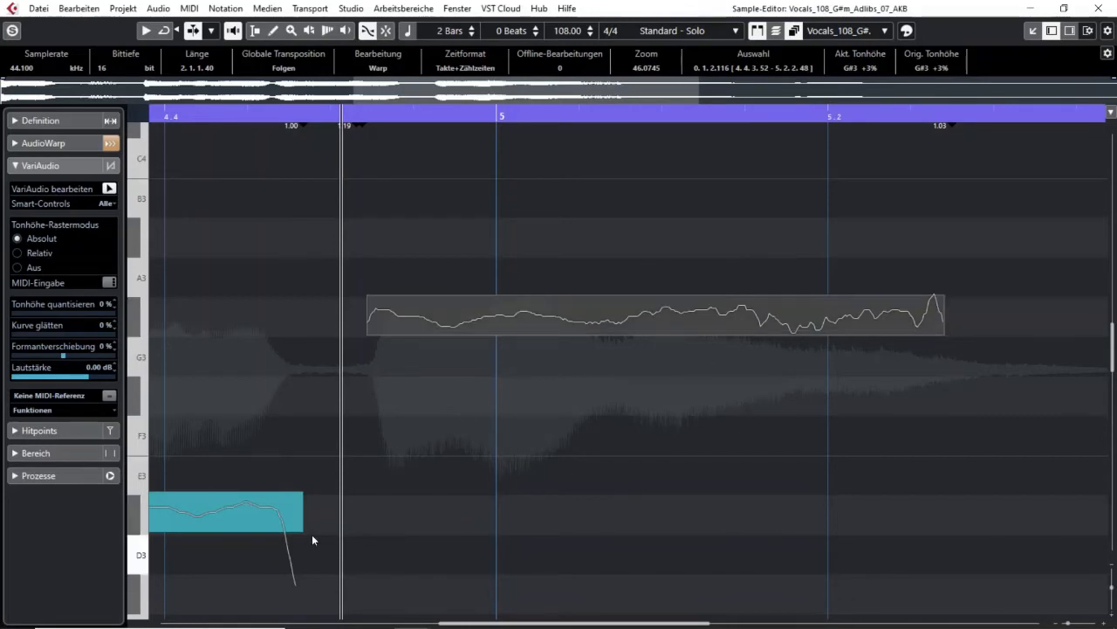
Glue the G#3 segment to the preceding vocal segment and undo the gluing.
alt+click(389, 331)
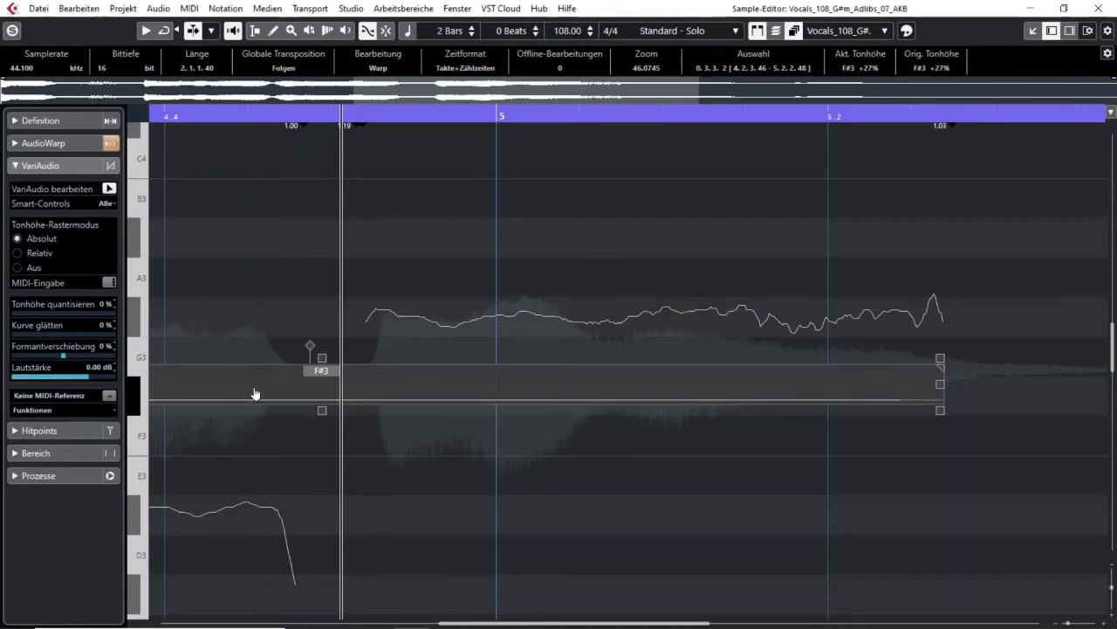
key(ctrl+z)
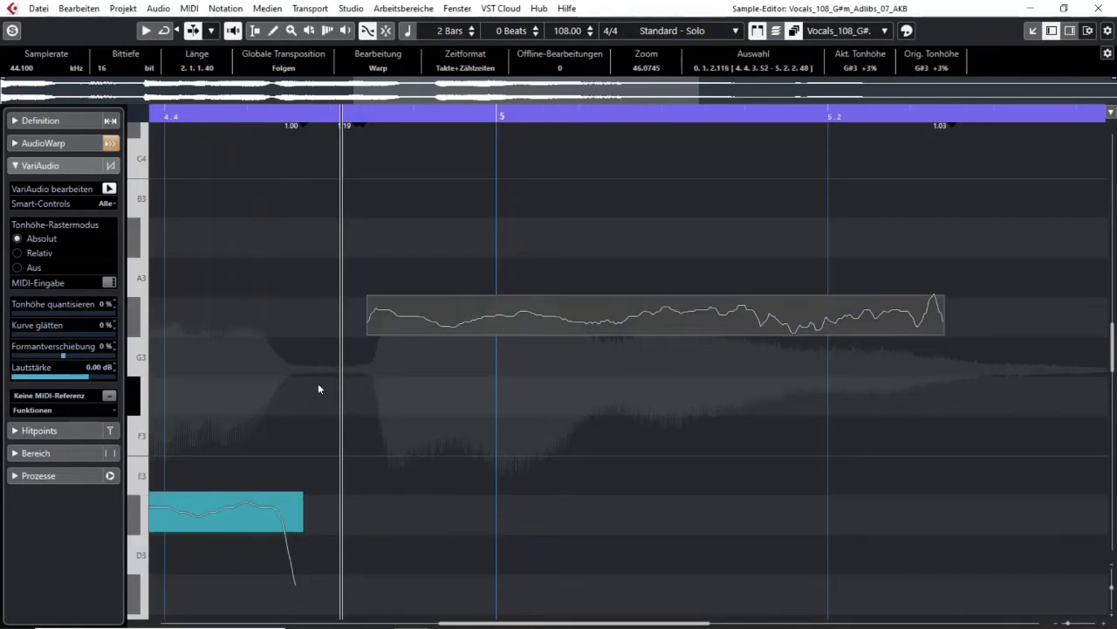
Try shifting the G#3 segment's formants with its Smart Control and reset the formant shift to 0 %.
mouse_move(371, 342)
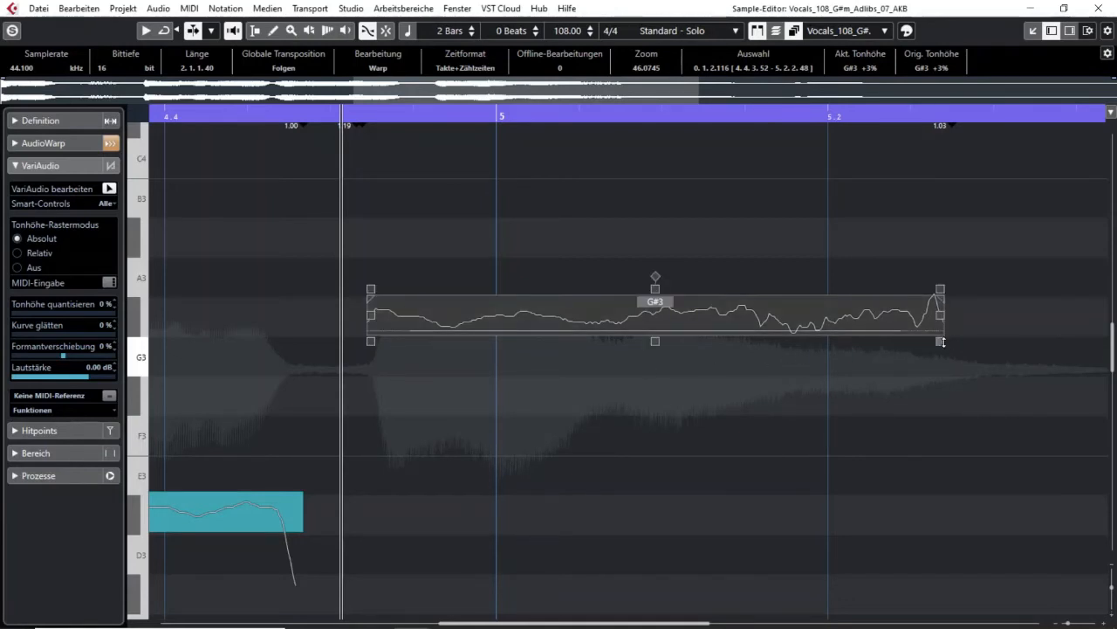
mouse_move(371, 341)
mouse_down()
mouse_move(366, 390)
mouse_move(374, 289)
mouse_move(370, 342)
mouse_up()
drag(372, 341, 371, 343)
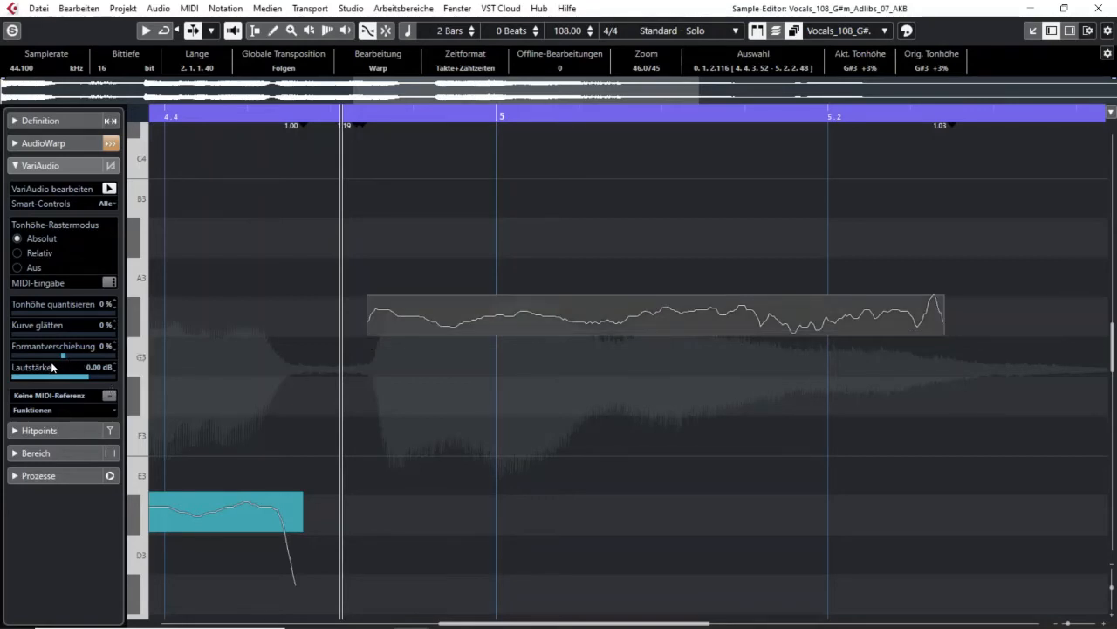
mouse_move(63, 360)
mouse_down()
mouse_move(27, 359)
mouse_move(82, 361)
mouse_move(63, 355)
mouse_up()
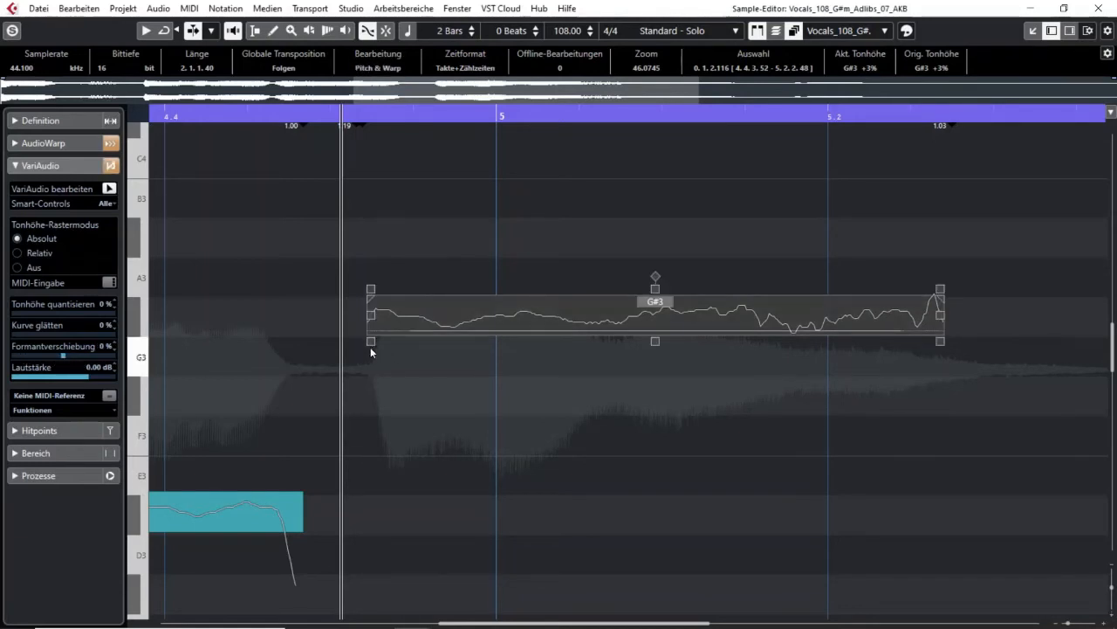
Try changing the G#3 segment's volume with its Smart Control, return it to 0.00 dB and deselect the segment.
click(939, 342)
mouse_move(940, 341)
mouse_down()
mouse_move(937, 425)
mouse_move(942, 326)
mouse_up()
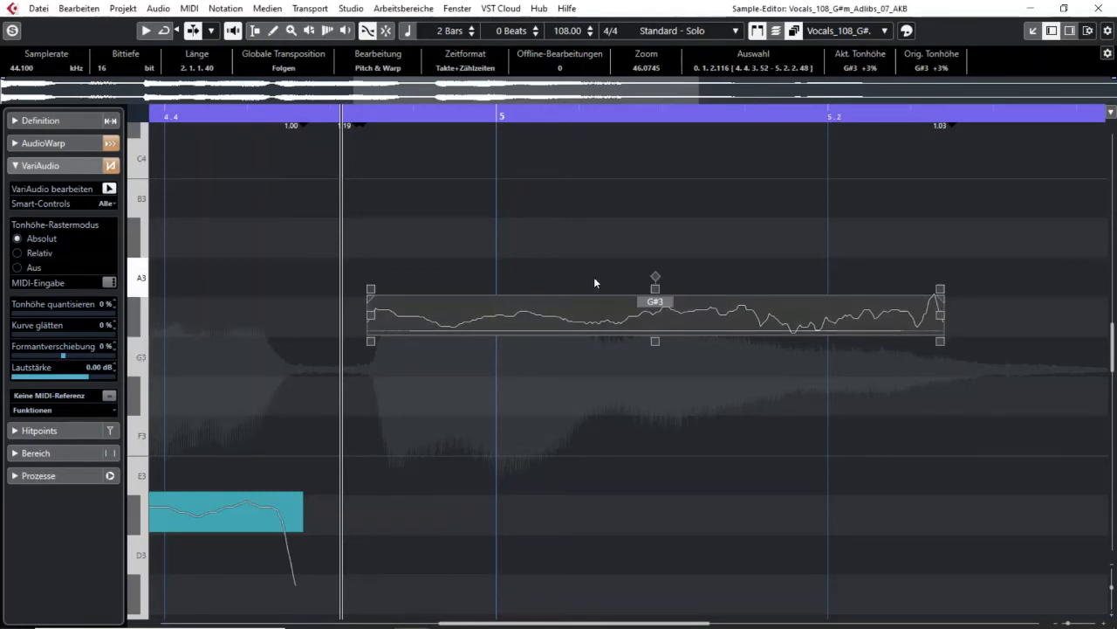
click(742, 439)
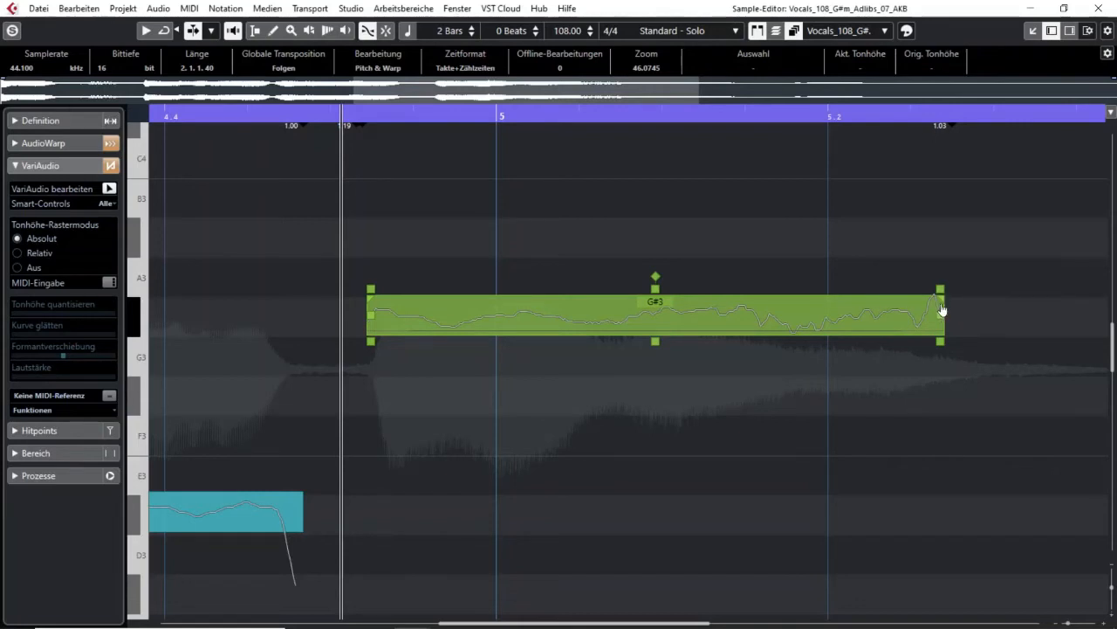
Limit the G#3 segment's straighten-curve range to run from just before bar 5 to just before 5.2.
drag(371, 298, 481, 301)
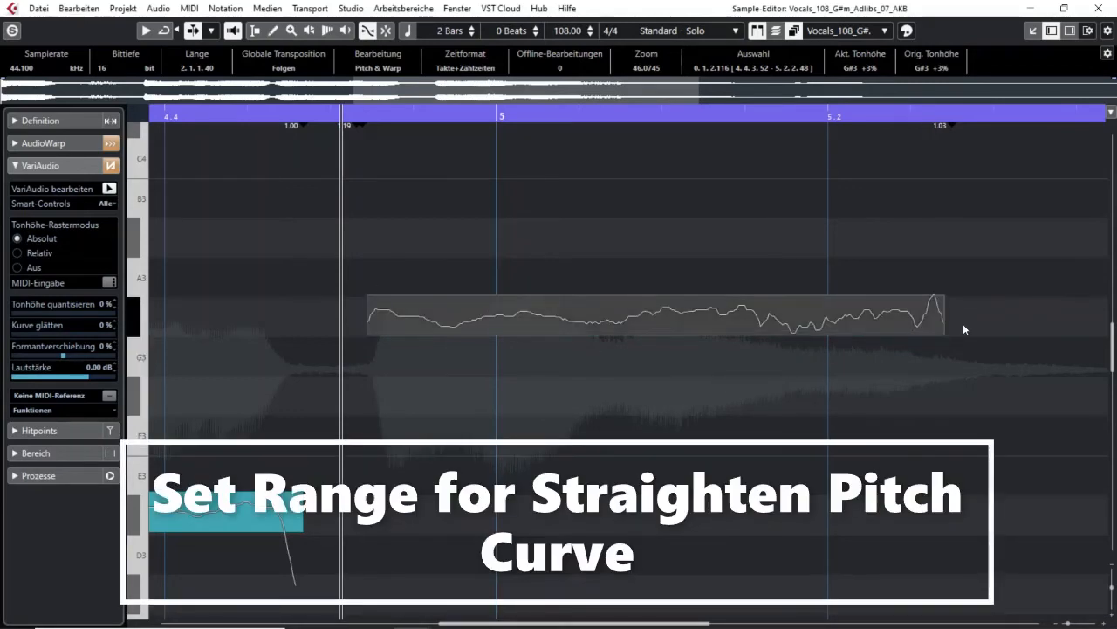
drag(943, 300, 821, 301)
click(856, 430)
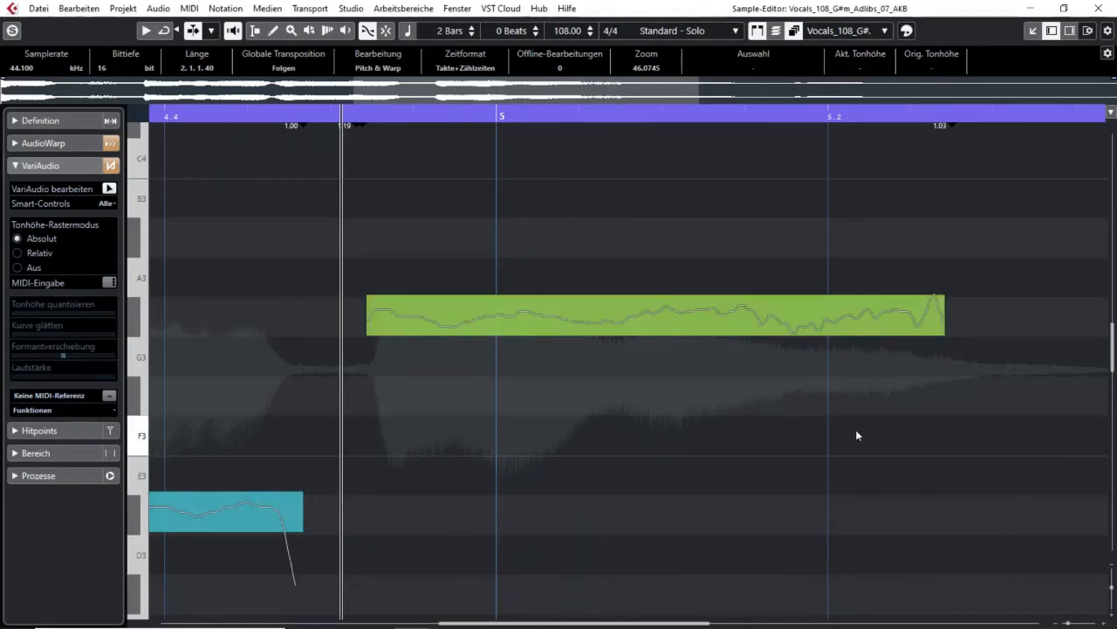
click(821, 300)
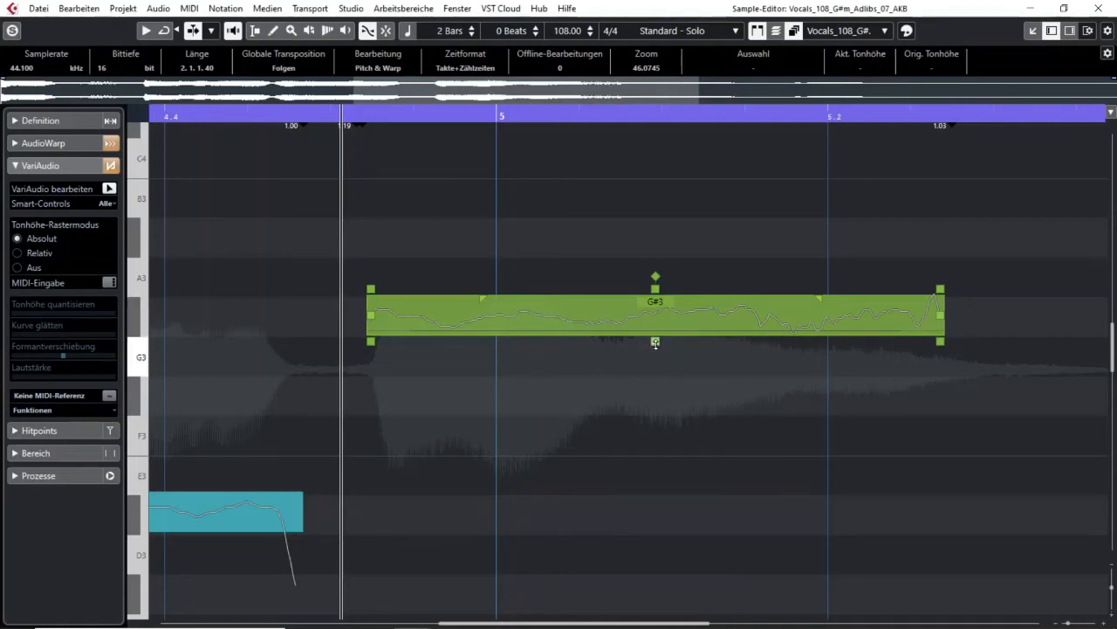
Straighten the G#3 segment's pitch curve to 100 % within the set range.
click(672, 319)
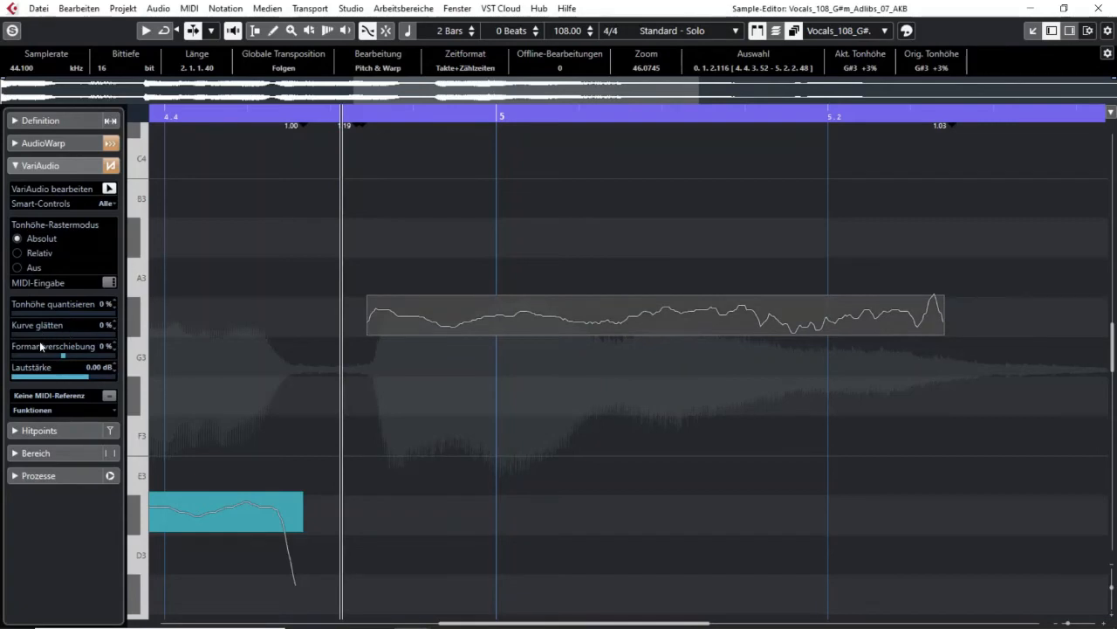
drag(38, 335, 136, 343)
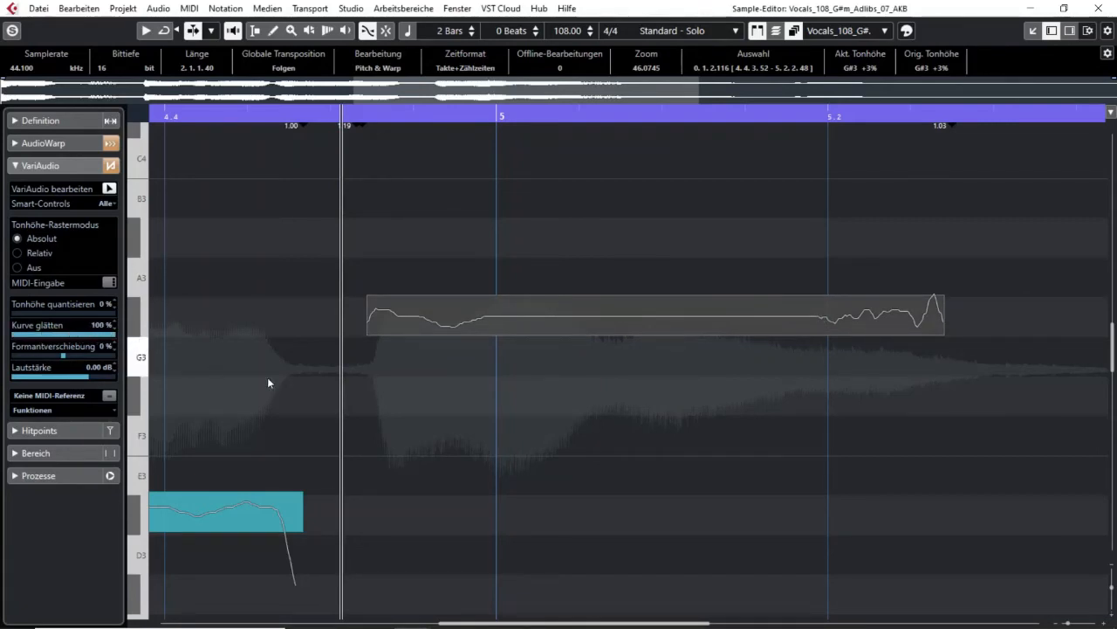
mouse_move(706, 323)
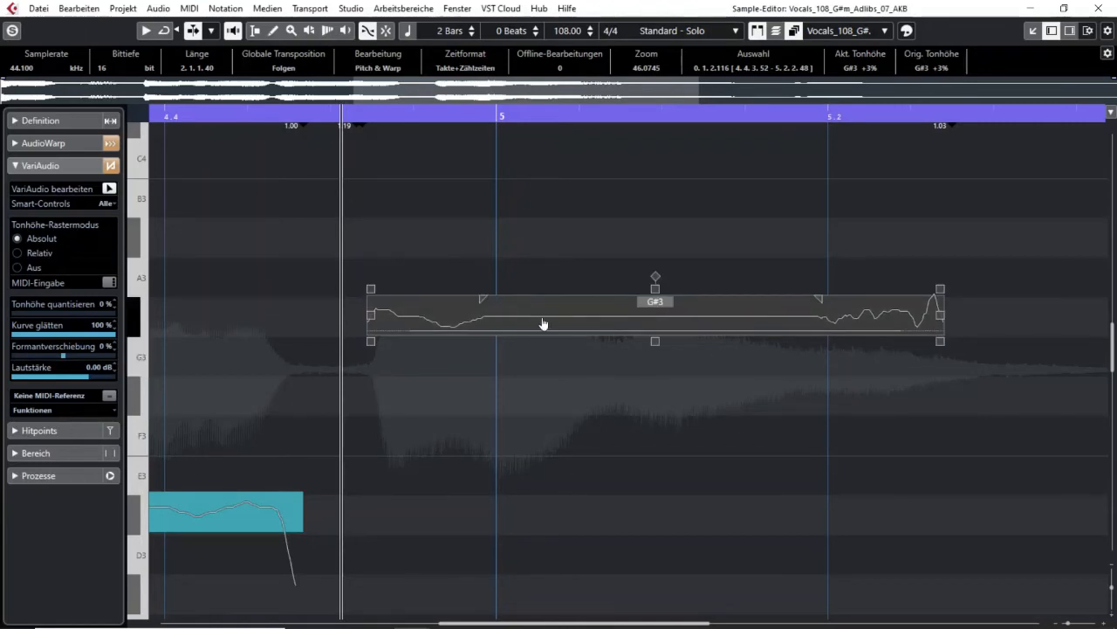
click(816, 323)
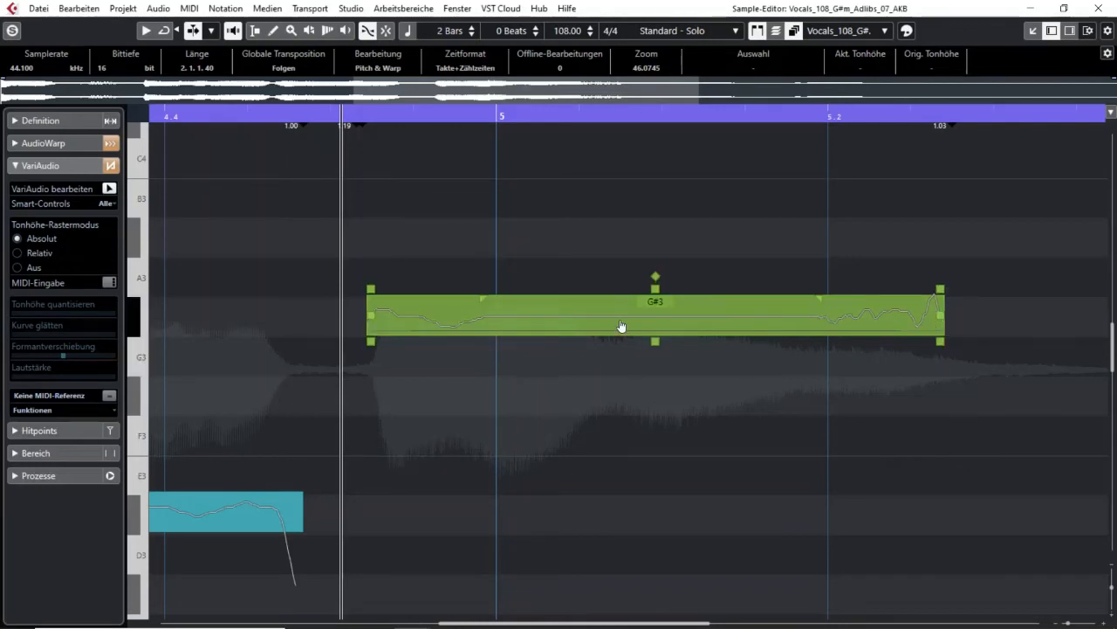
Adjust the G#3 segment's straighten-curve range to run from just before bar 5 to shortly before 5.2 and deselect the segment.
drag(480, 301, 534, 303)
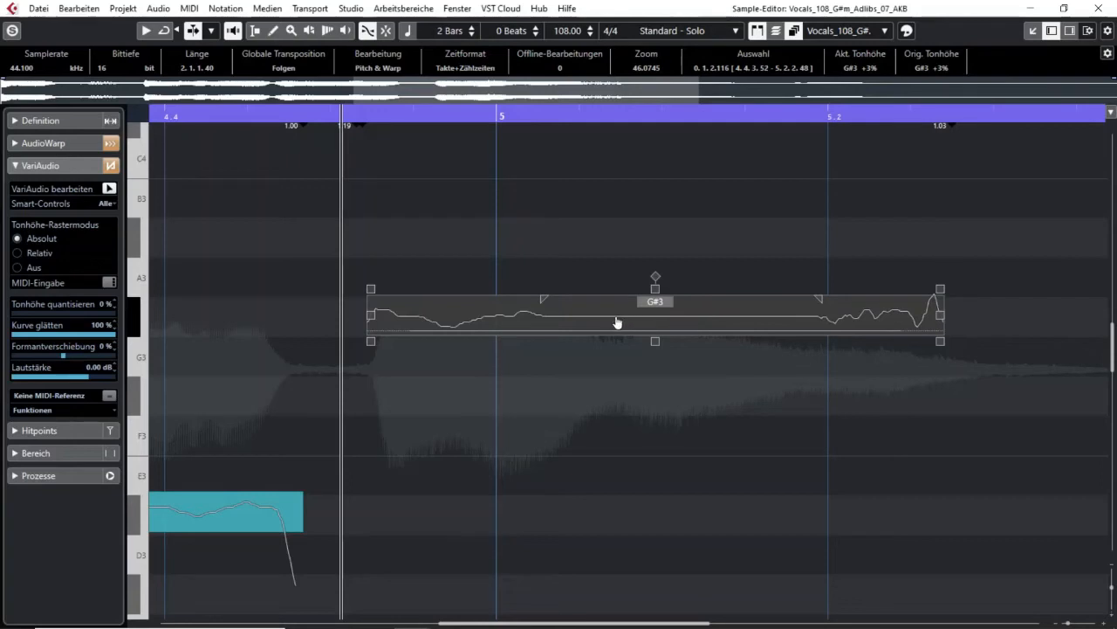
drag(544, 300, 475, 300)
drag(821, 300, 625, 301)
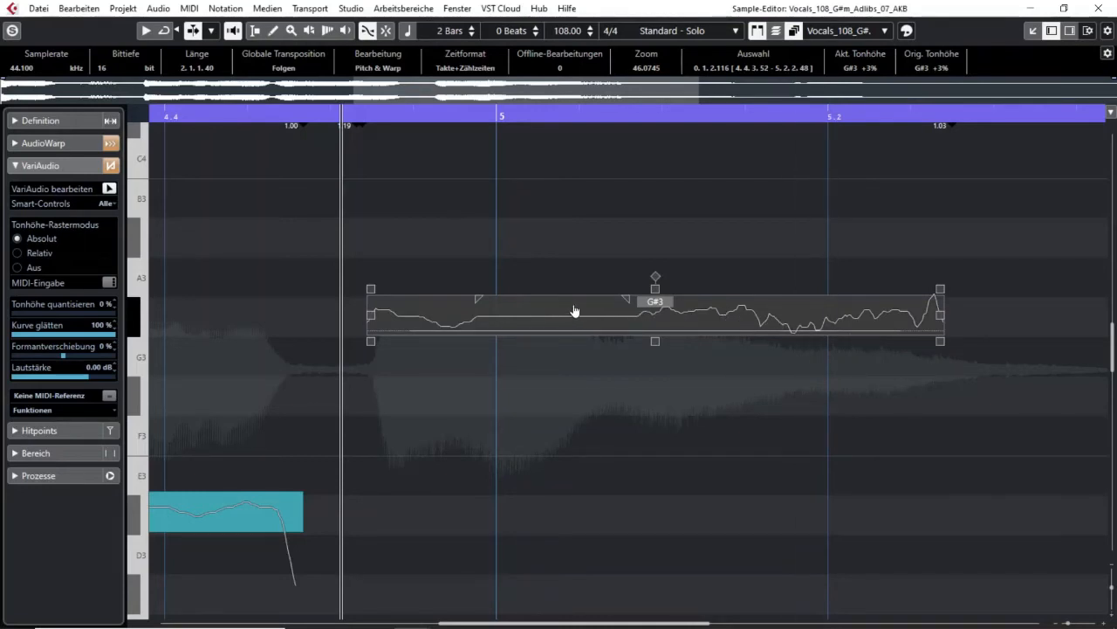
mouse_move(621, 305)
mouse_down()
mouse_move(898, 297)
mouse_move(682, 300)
mouse_move(785, 298)
mouse_up()
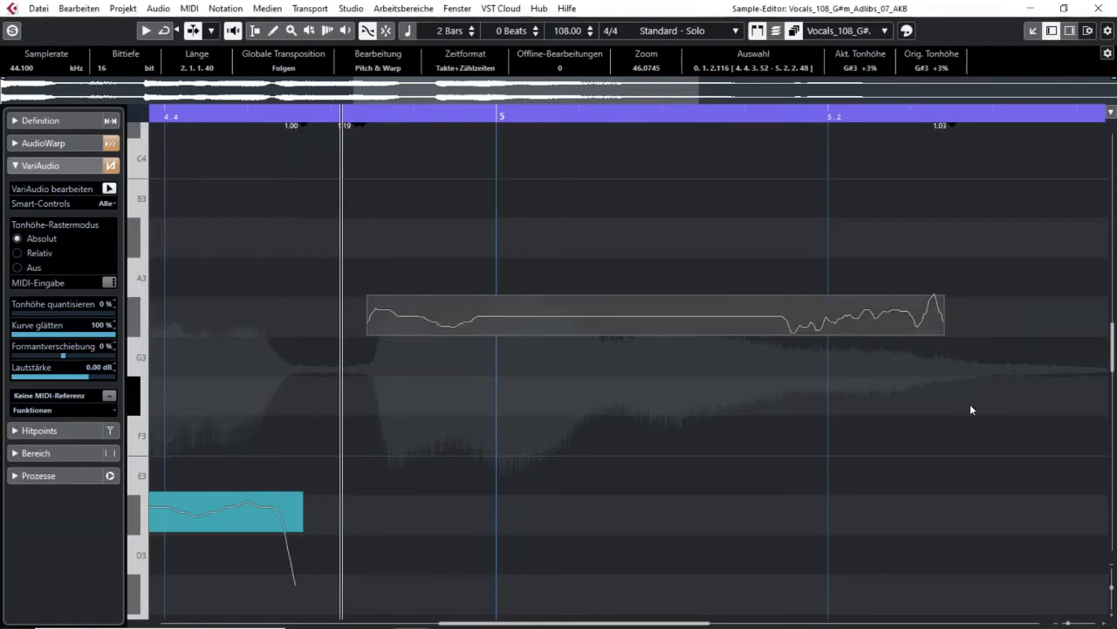
click(671, 306)
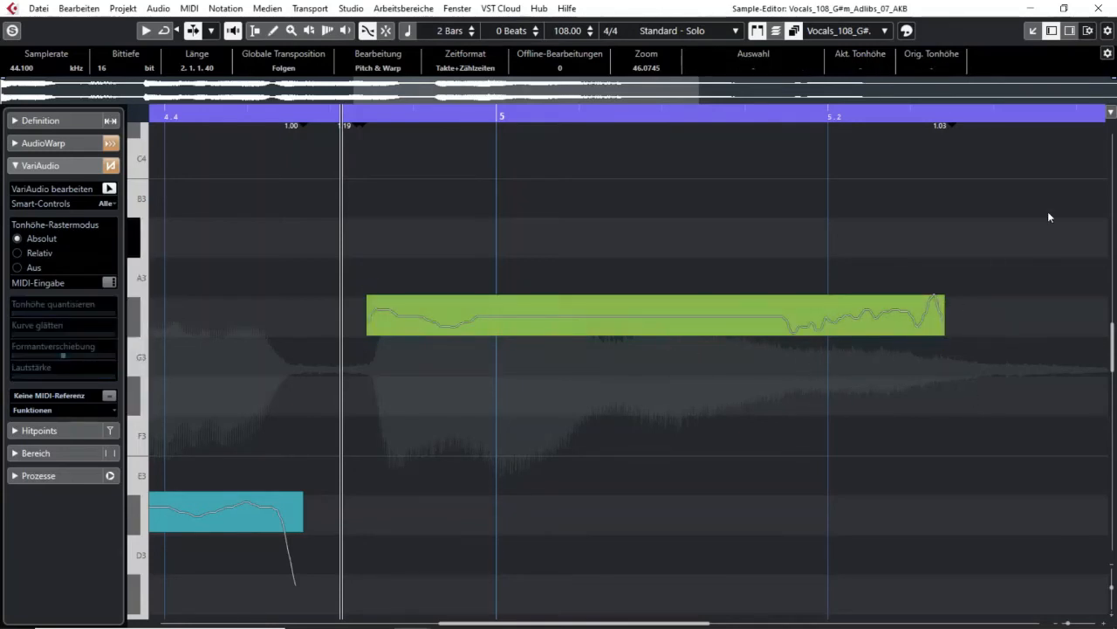
Close the Sample Editor, select all repeated C4 notes in the Bass Key Editor and lower their velocities slightly together.
click(1098, 8)
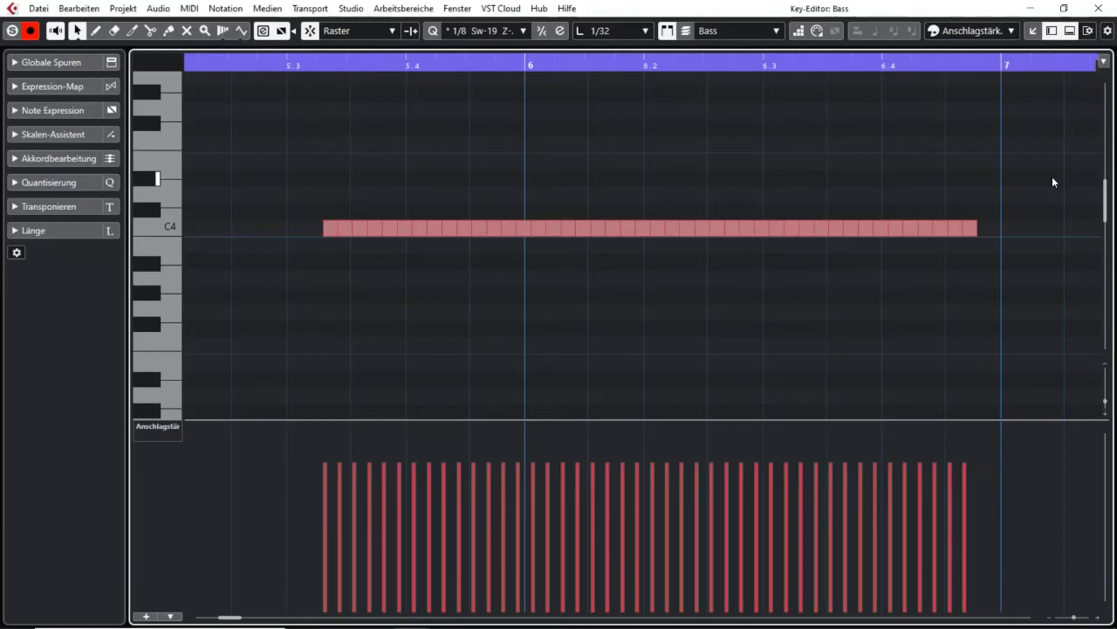
drag(309, 181, 1062, 276)
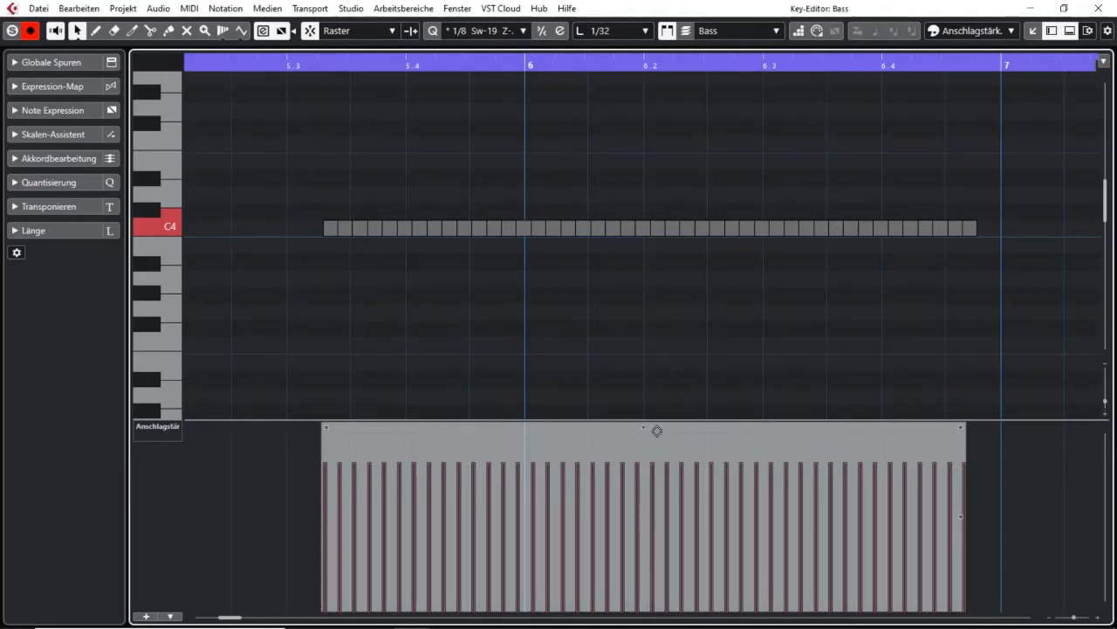
mouse_move(699, 430)
mouse_down()
mouse_move(698, 494)
mouse_move(706, 414)
mouse_move(708, 480)
mouse_move(708, 436)
mouse_up()
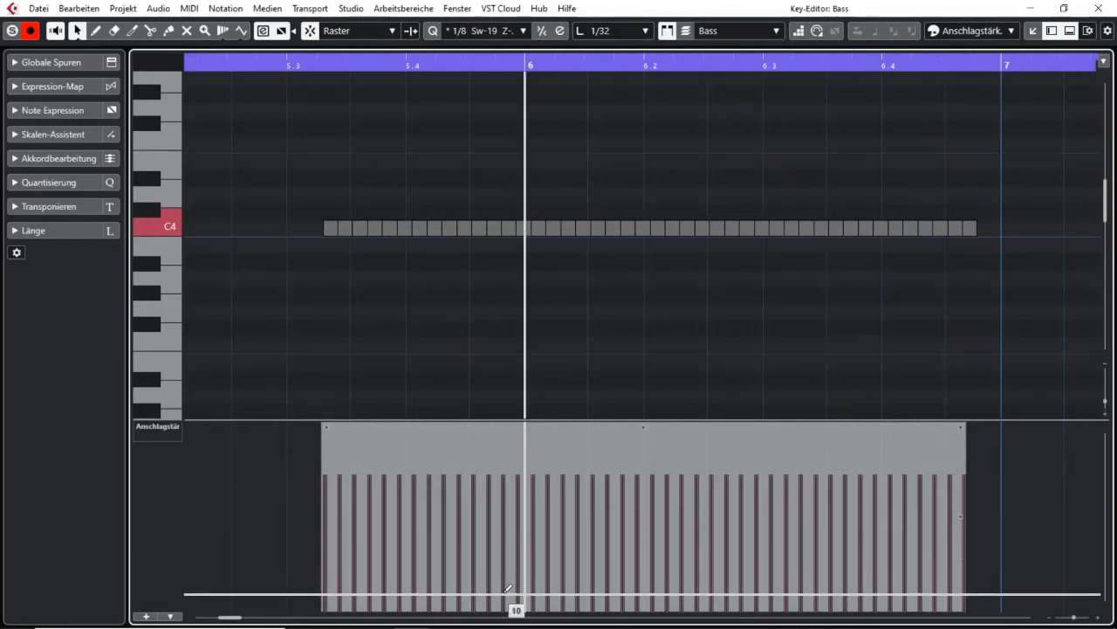
Lower the velocity of the single note just before bar 6 and raise the note just before 6.4 to the maximum.
click(521, 546)
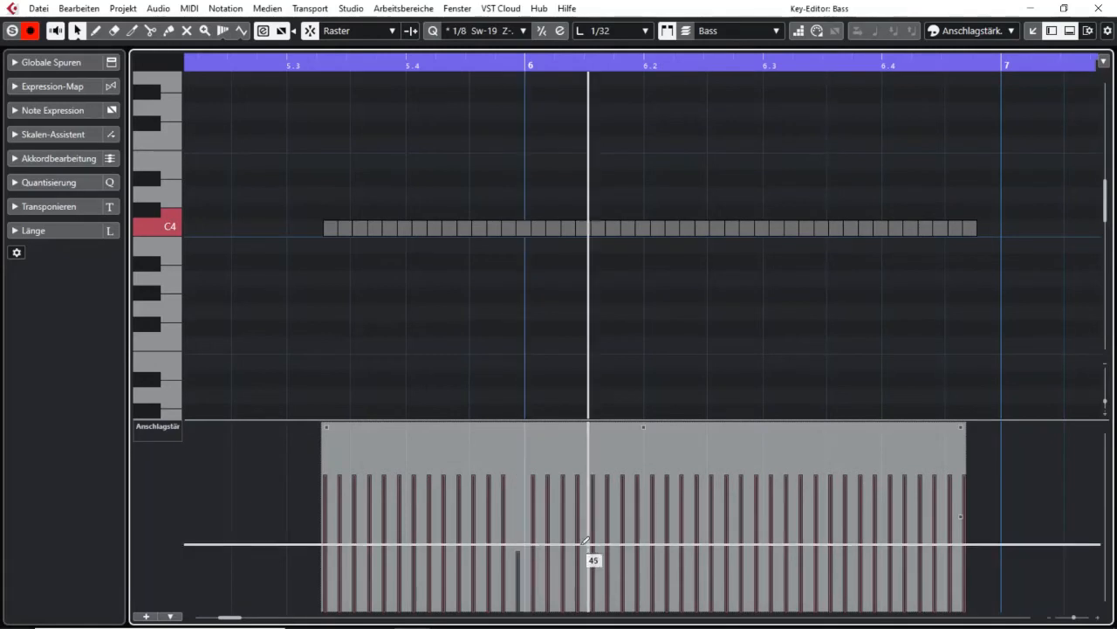
click(880, 435)
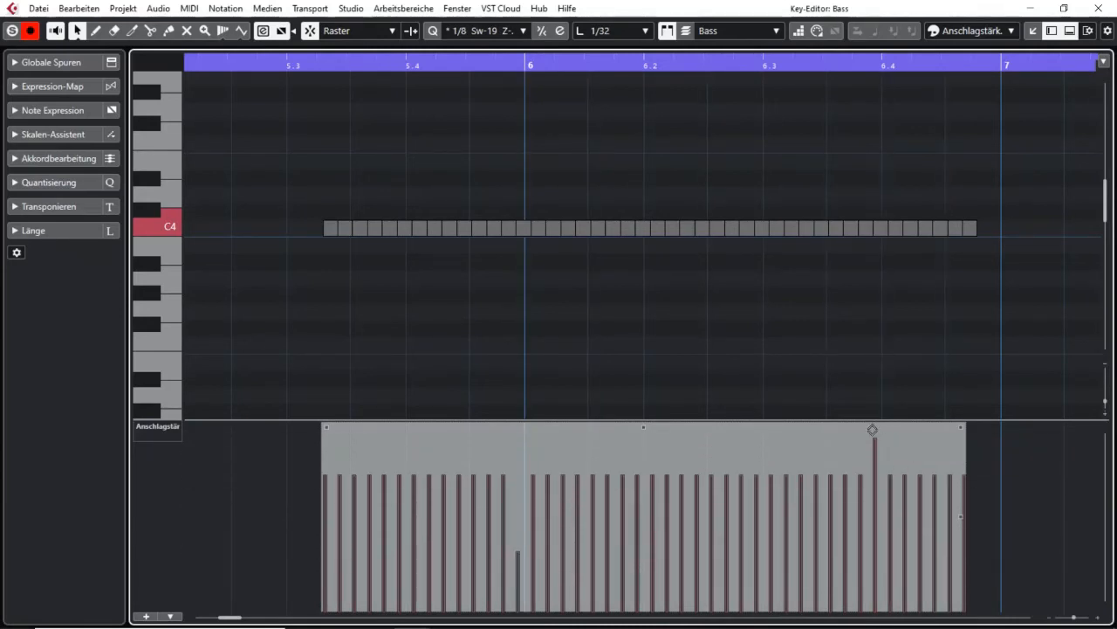
drag(880, 445, 884, 428)
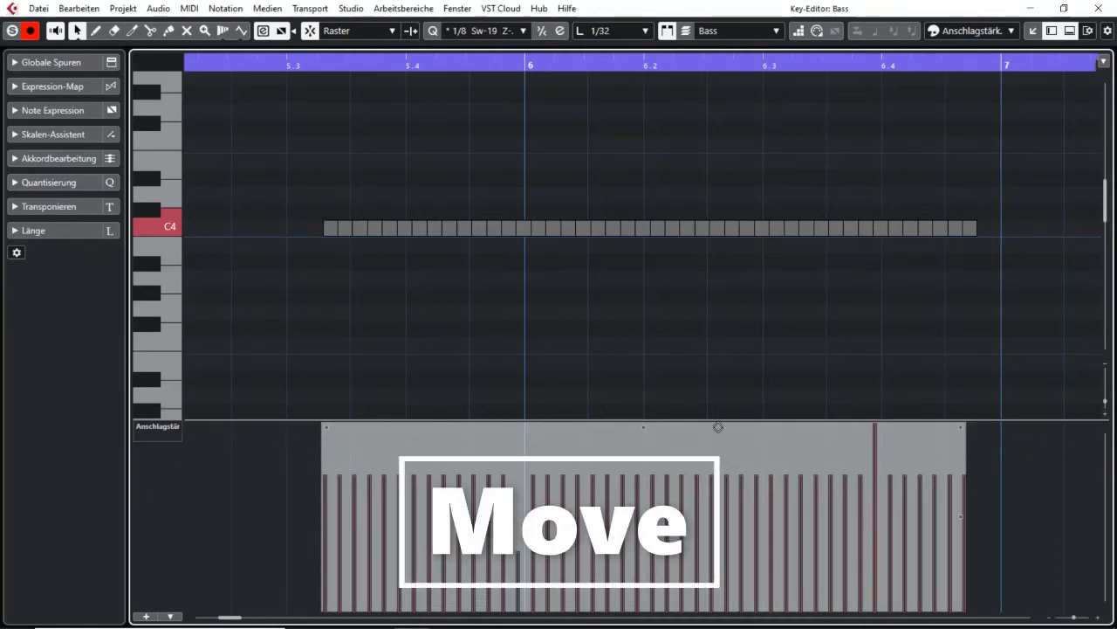
Try shifting all selected velocities down and back up, and scale them vertically down and back up.
mouse_move(718, 428)
mouse_down()
mouse_move(721, 457)
mouse_move(724, 427)
mouse_move(728, 437)
mouse_up()
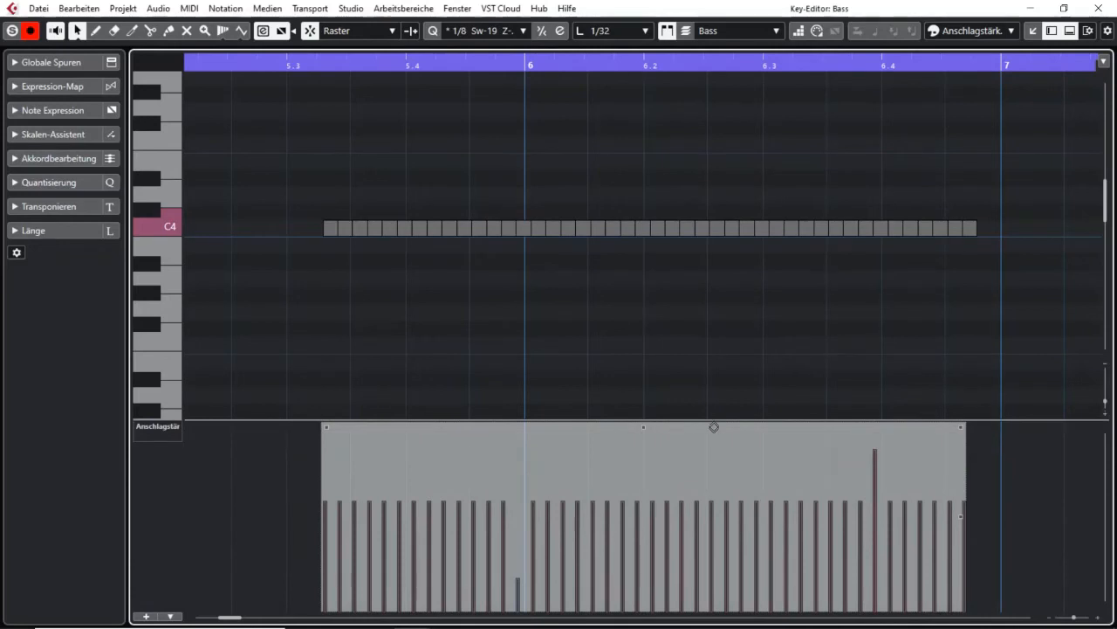
drag(722, 430, 724, 419)
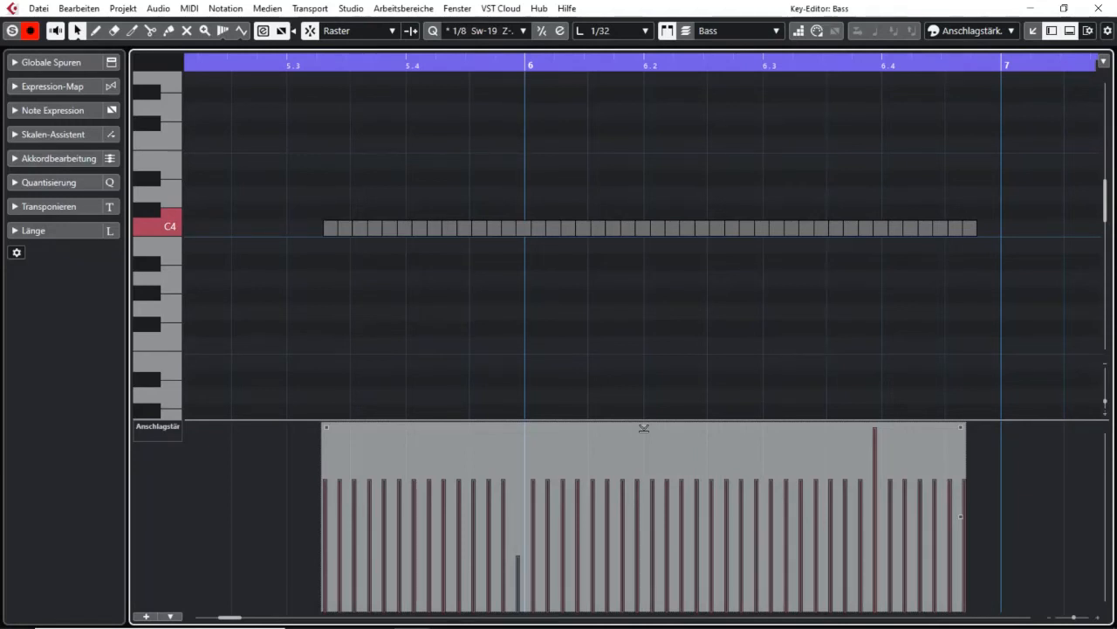
drag(643, 427, 635, 532)
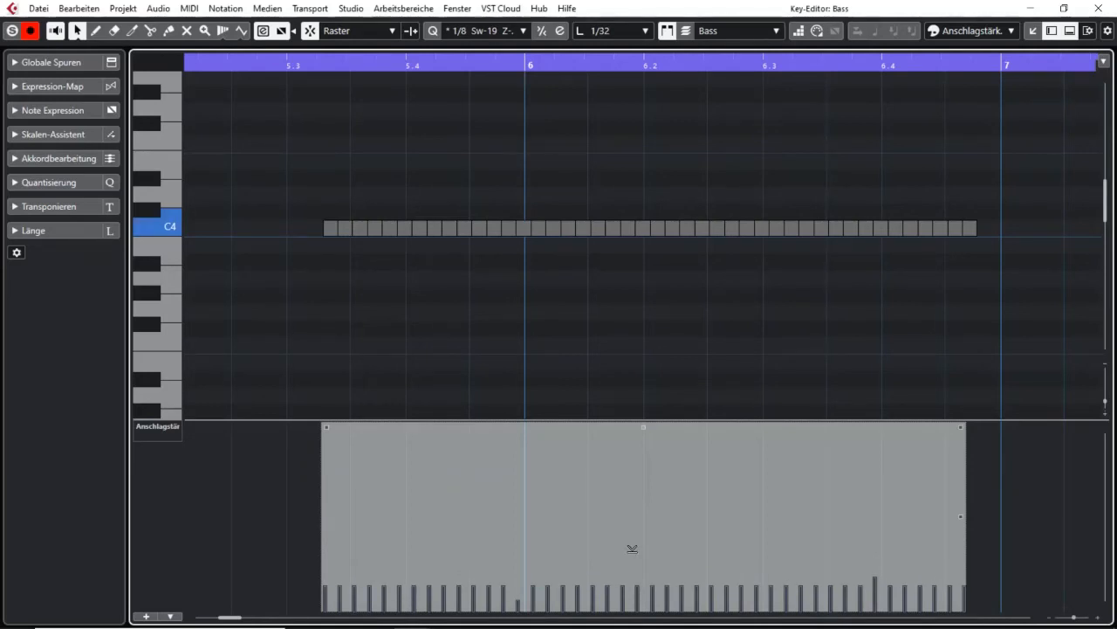
drag(632, 548, 635, 424)
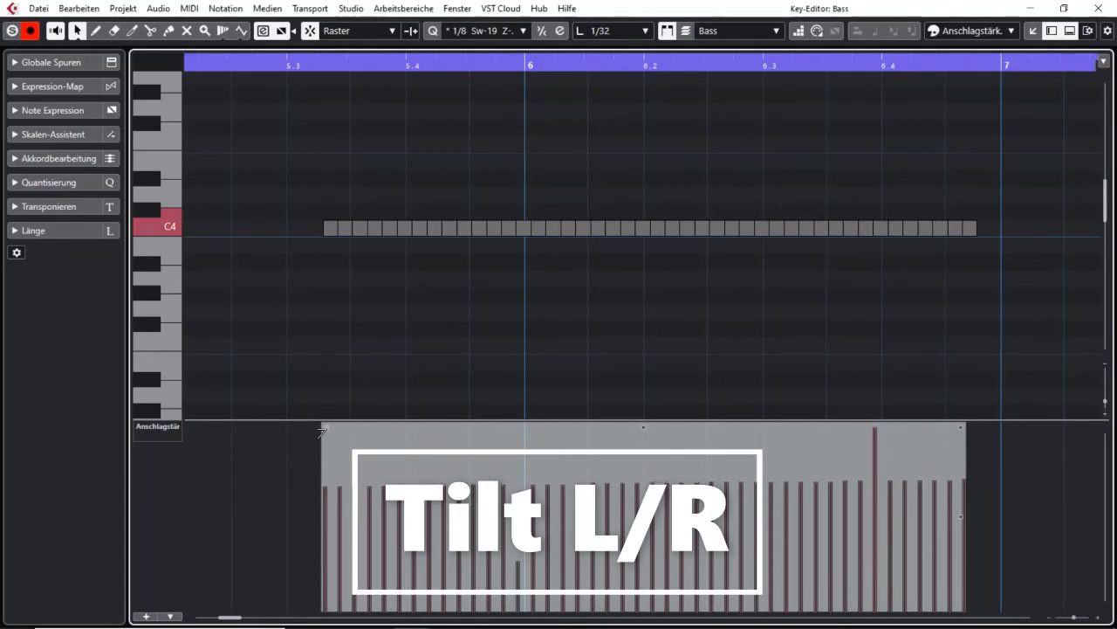
Try tilting the velocities from the start of the run, set the note just before 6.4 to 90 and level the row.
drag(321, 432, 321, 460)
drag(319, 476, 324, 430)
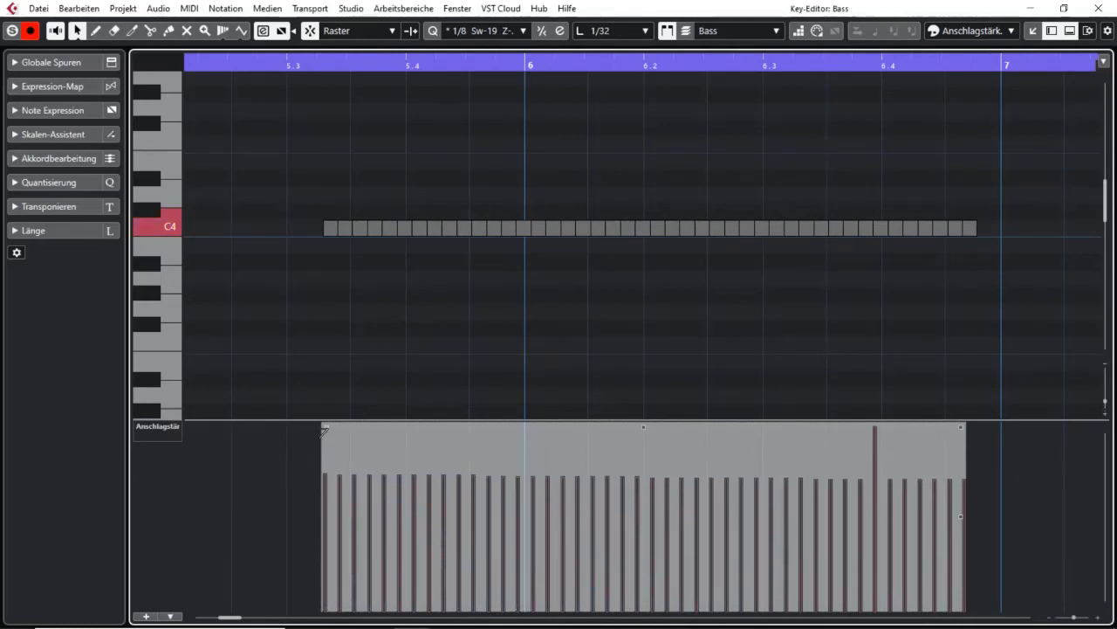
click(884, 478)
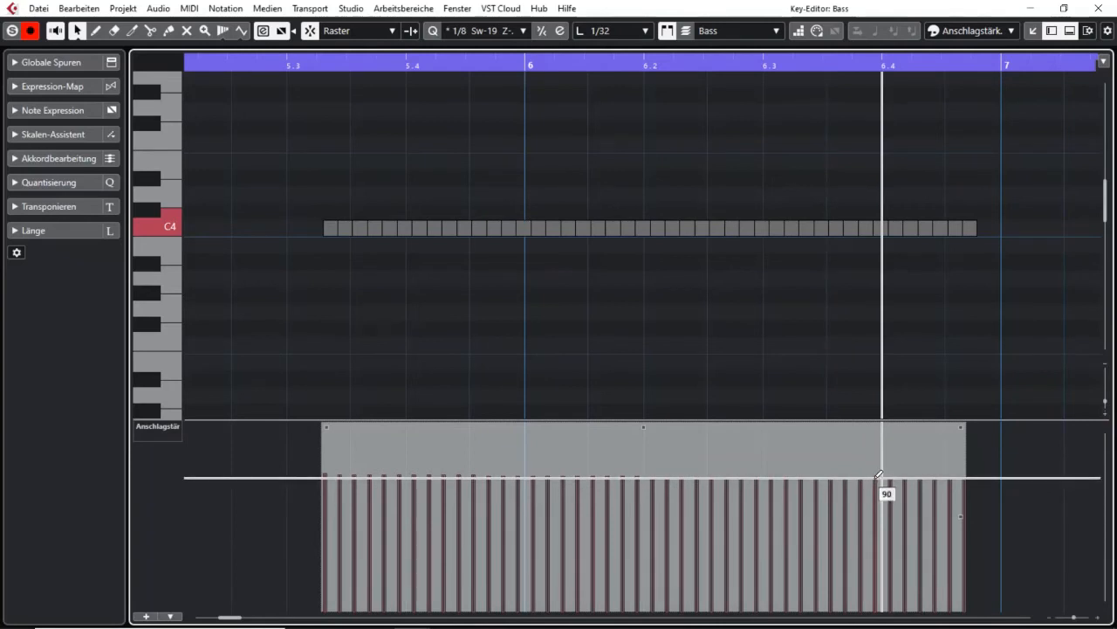
mouse_move(323, 429)
mouse_down()
mouse_move(324, 495)
mouse_move(316, 407)
mouse_move(316, 434)
mouse_up()
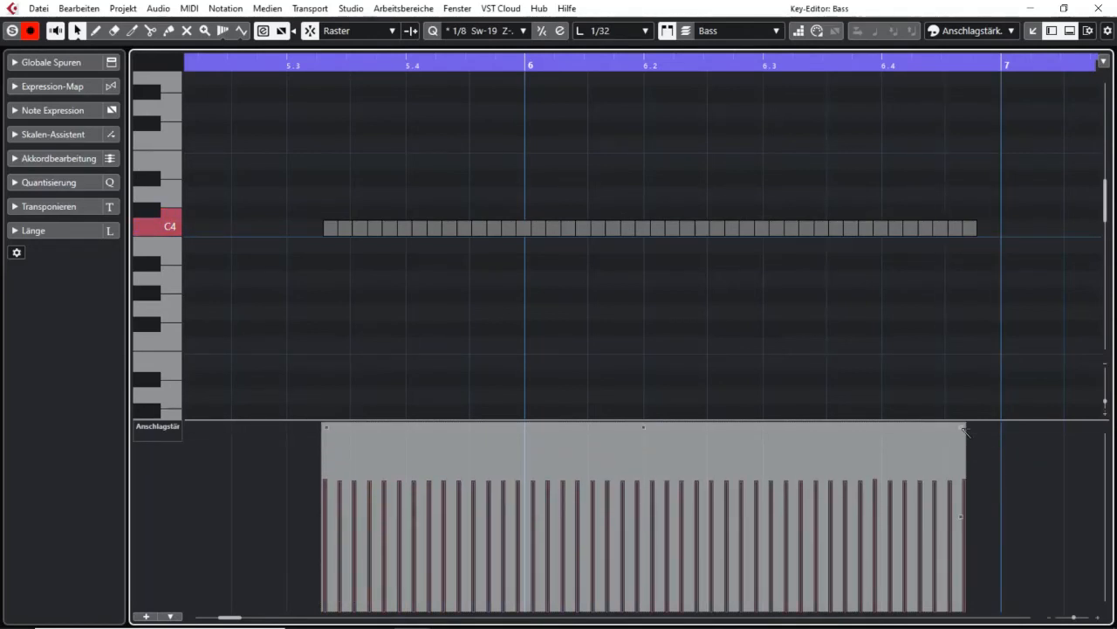
Tilt the velocities down towards the end of the run and bend the descending ramp into a curve from its end.
mouse_move(962, 427)
mouse_down()
mouse_move(975, 490)
mouse_move(965, 409)
mouse_move(971, 491)
mouse_move(969, 429)
mouse_up()
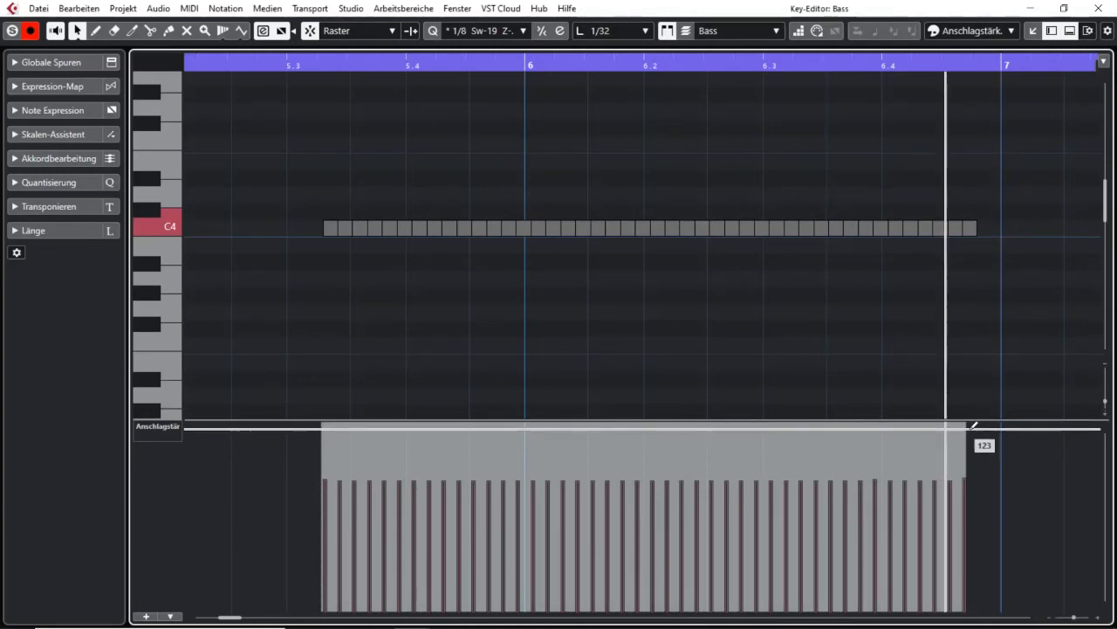
mouse_move(966, 428)
drag(966, 428, 966, 486)
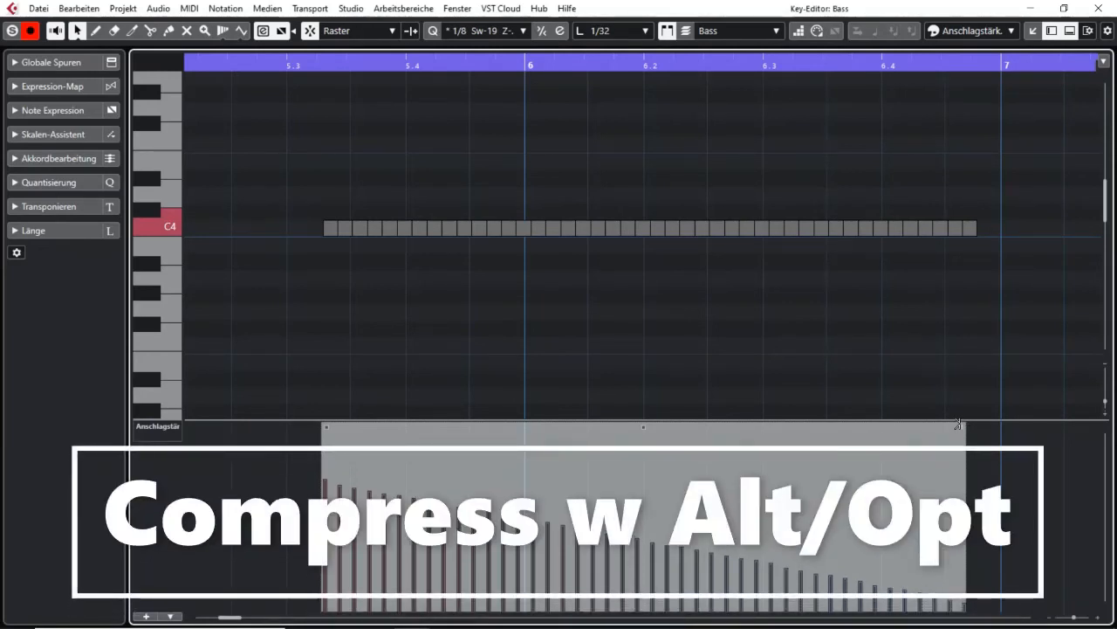
drag(956, 408, 933, 480)
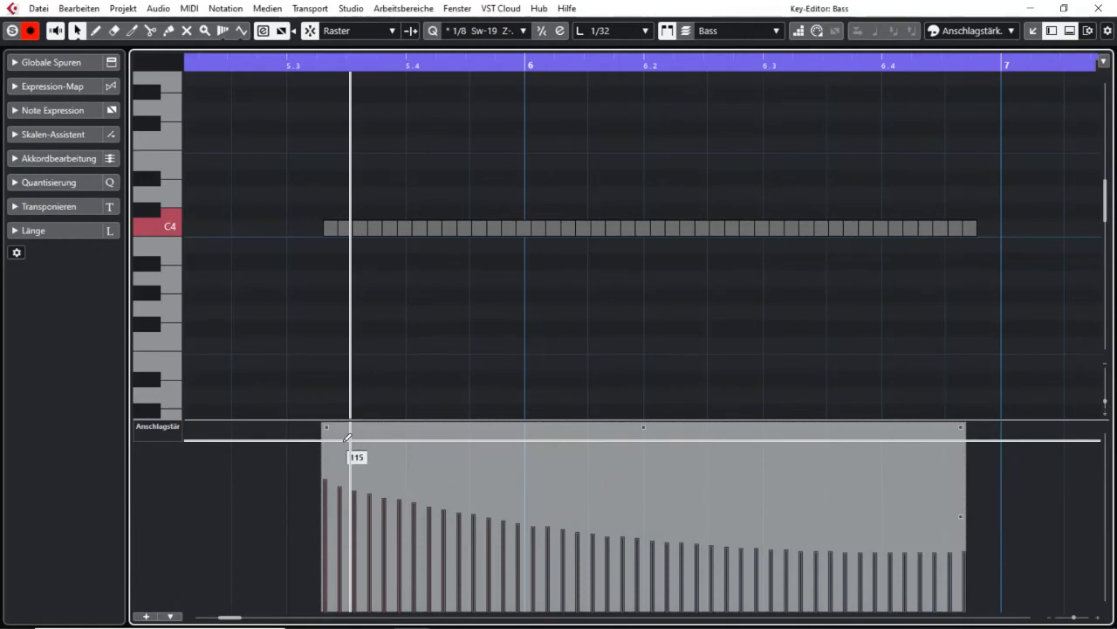
Undo the descending curve and bend a rising velocity ramp into a curve from the start of the run.
key(ctrl+z)
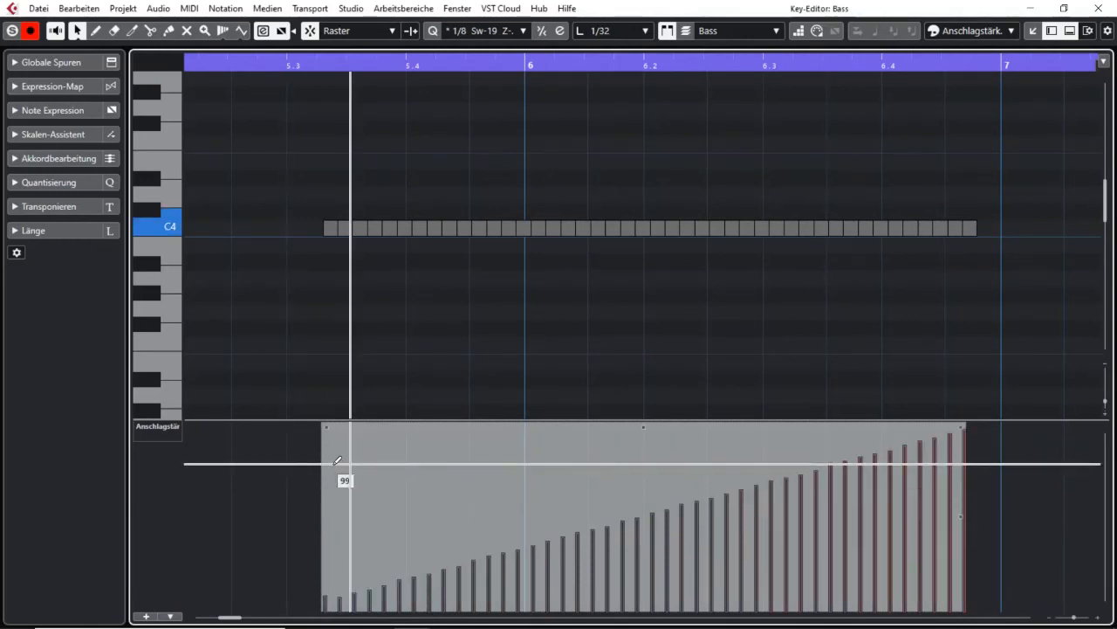
mouse_move(328, 427)
drag(329, 427, 306, 540)
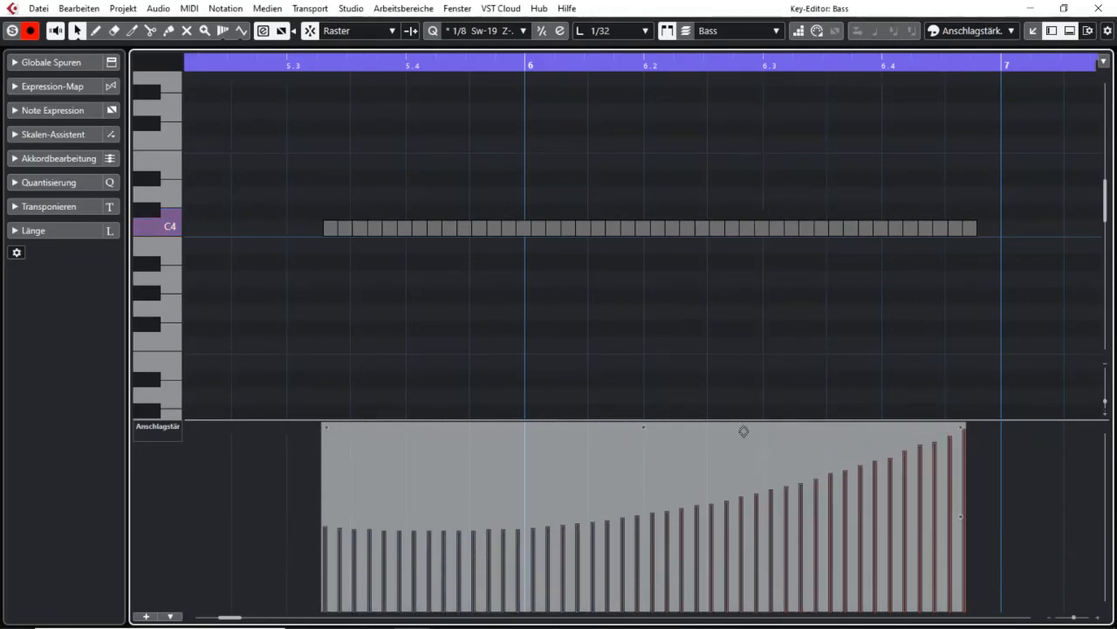
Flatten the velocities by shifting them all to the maximum, and lower them to an even level of about 85.
drag(742, 426, 743, 257)
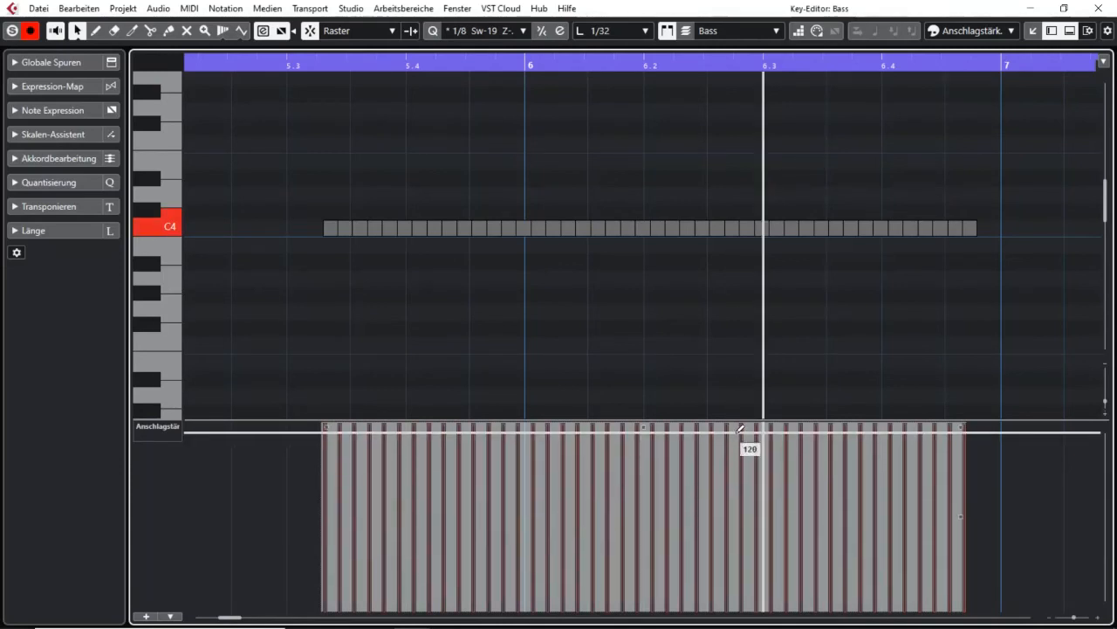
drag(738, 425, 731, 461)
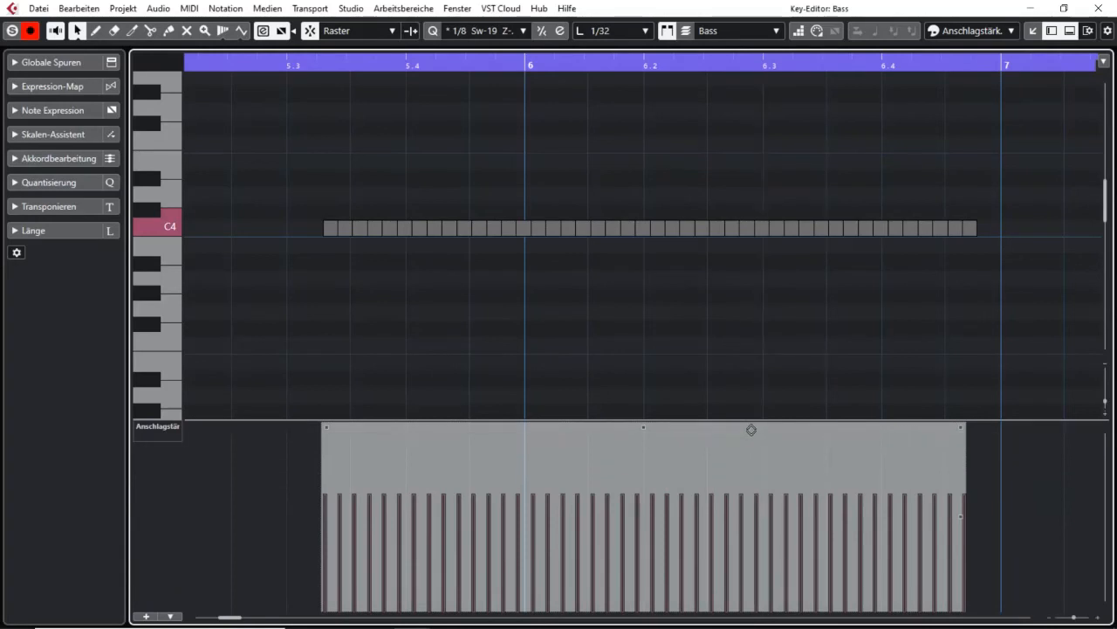
drag(751, 429, 761, 321)
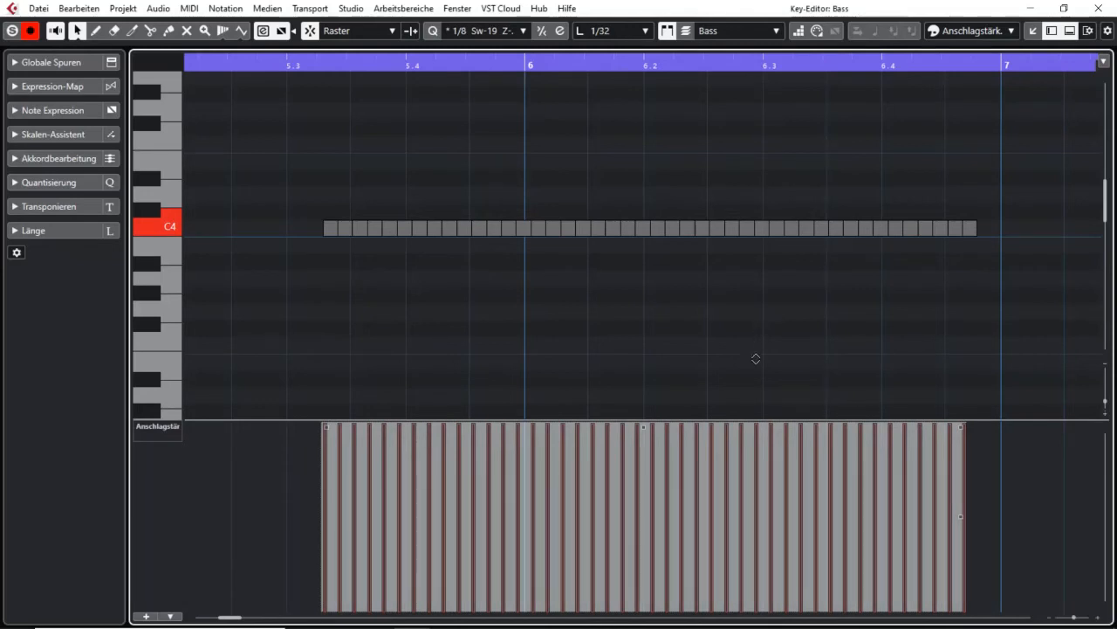
drag(756, 358, 743, 424)
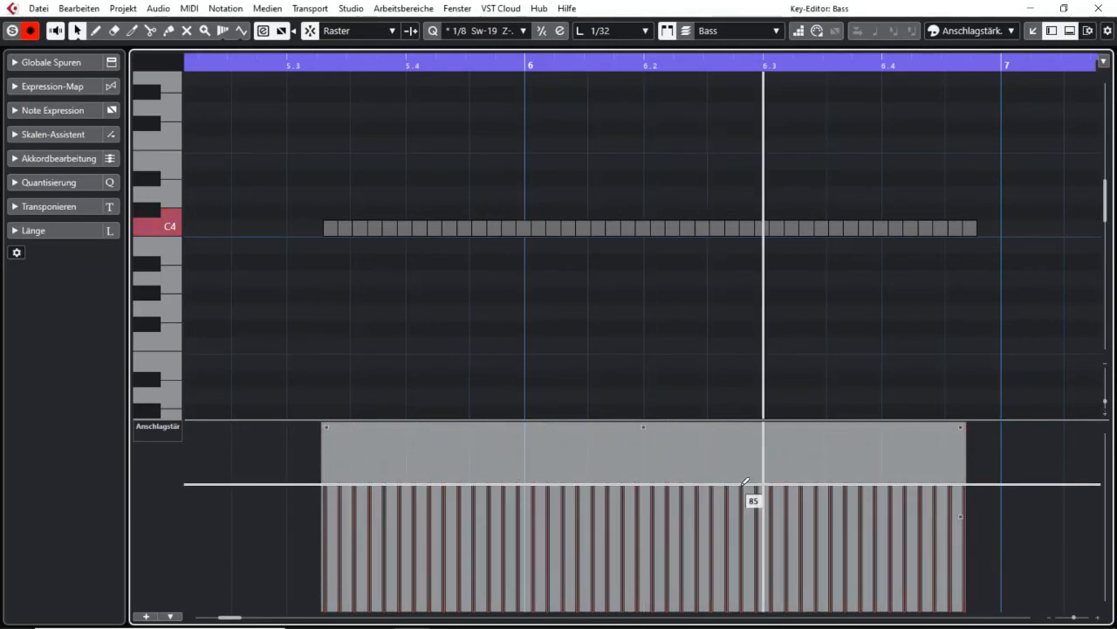
Tilt the velocities up at the end and down at the start to form a rising ramp.
drag(745, 481, 994, 476)
drag(960, 434, 963, 408)
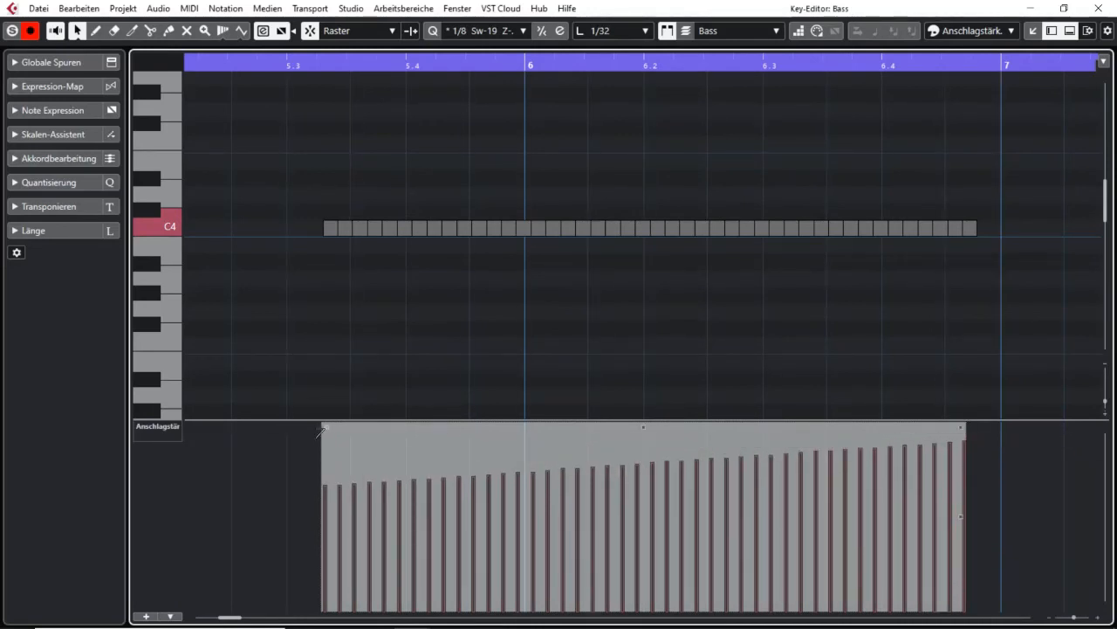
drag(327, 427, 326, 476)
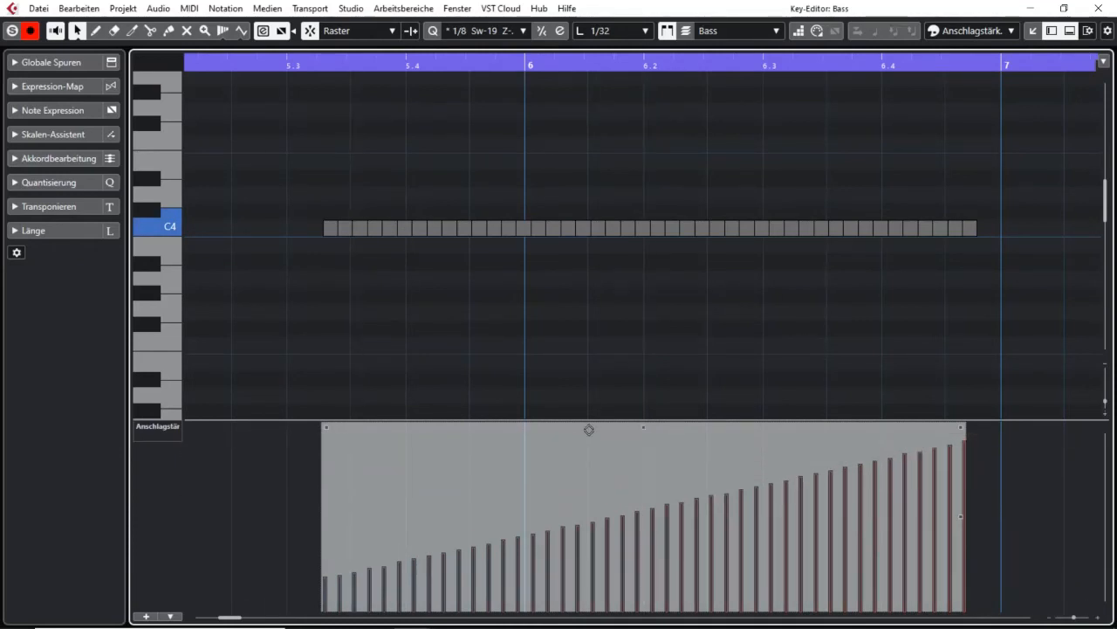
Flatten the velocities by shifting them all to the maximum and back down, and tilt the end down into a falling ramp.
drag(590, 429, 598, 323)
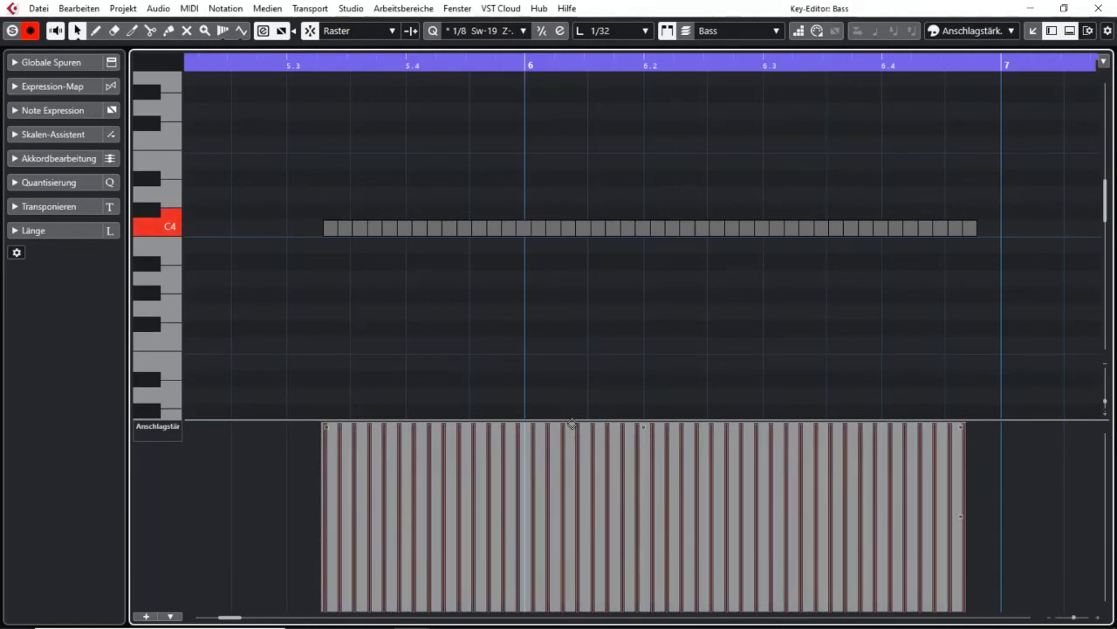
drag(572, 424, 568, 456)
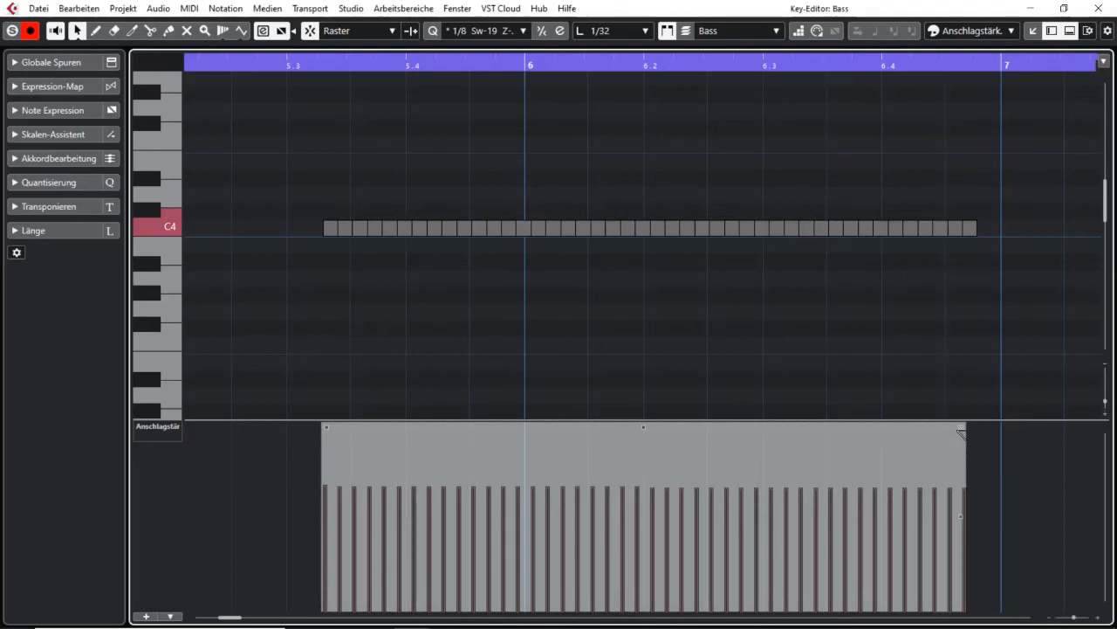
drag(961, 432, 961, 500)
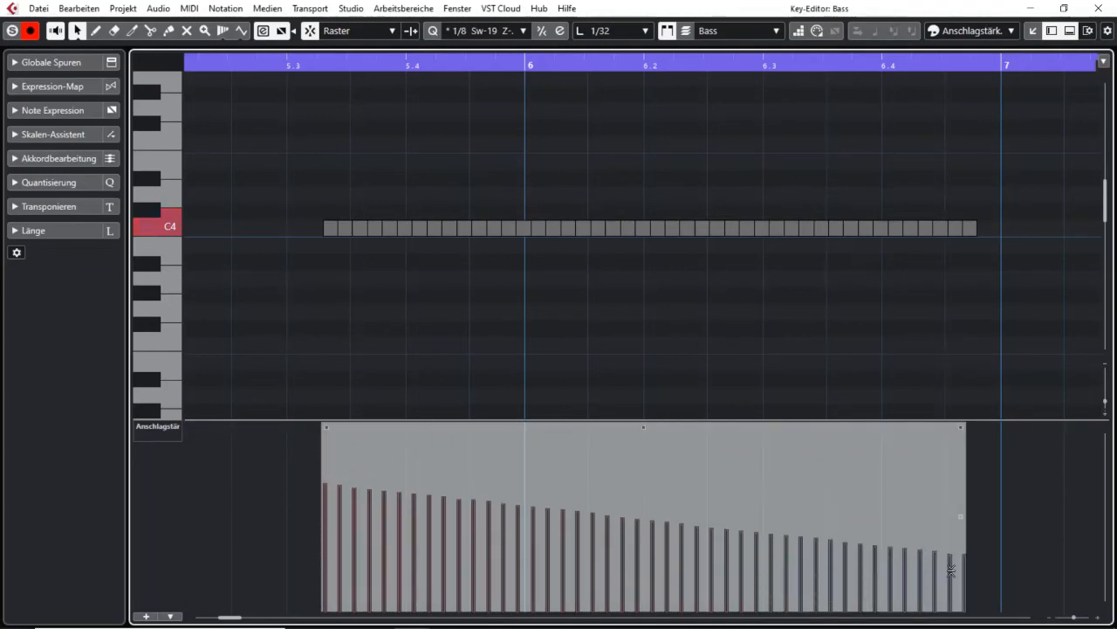
Compress the falling velocity ramp around its centre, try expanding it to a steep range and compress it back to nearly level.
drag(951, 570, 972, 516)
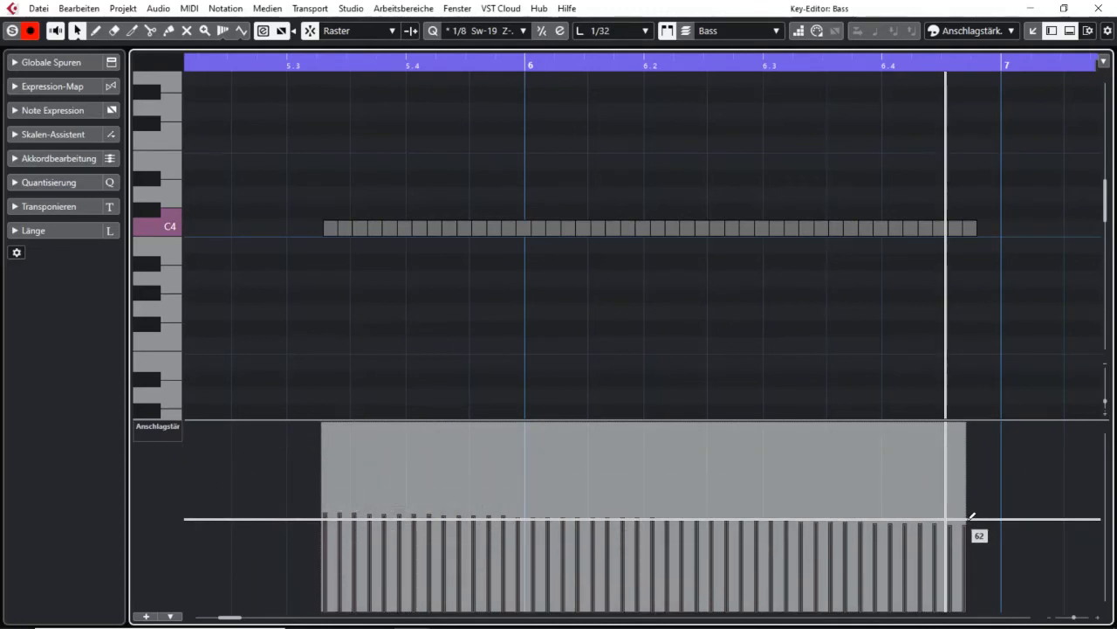
drag(971, 517, 970, 521)
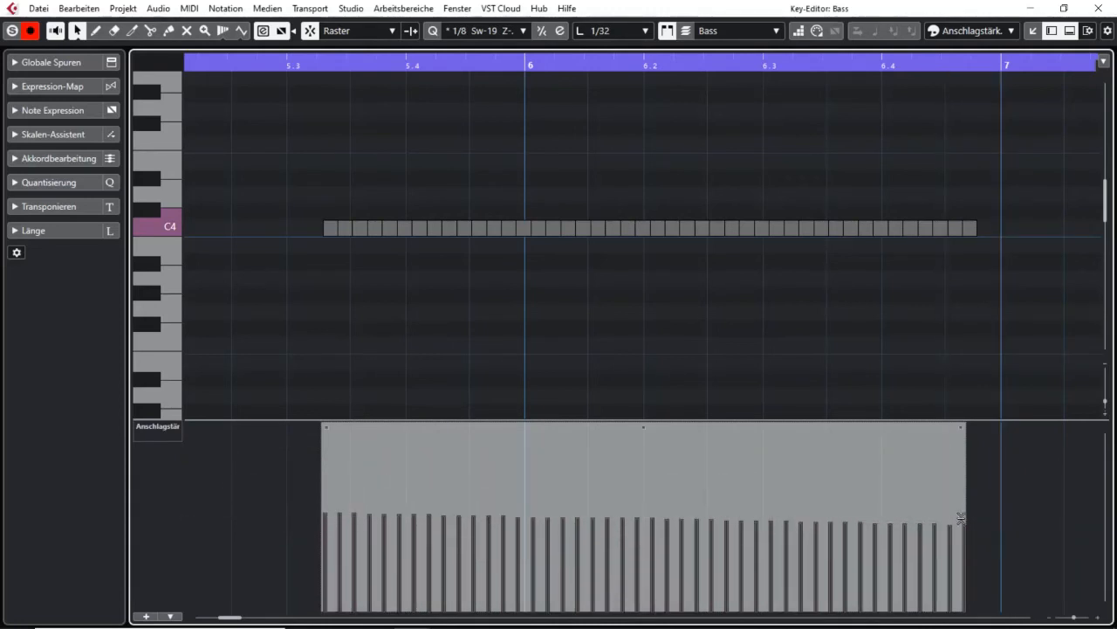
drag(956, 468, 955, 327)
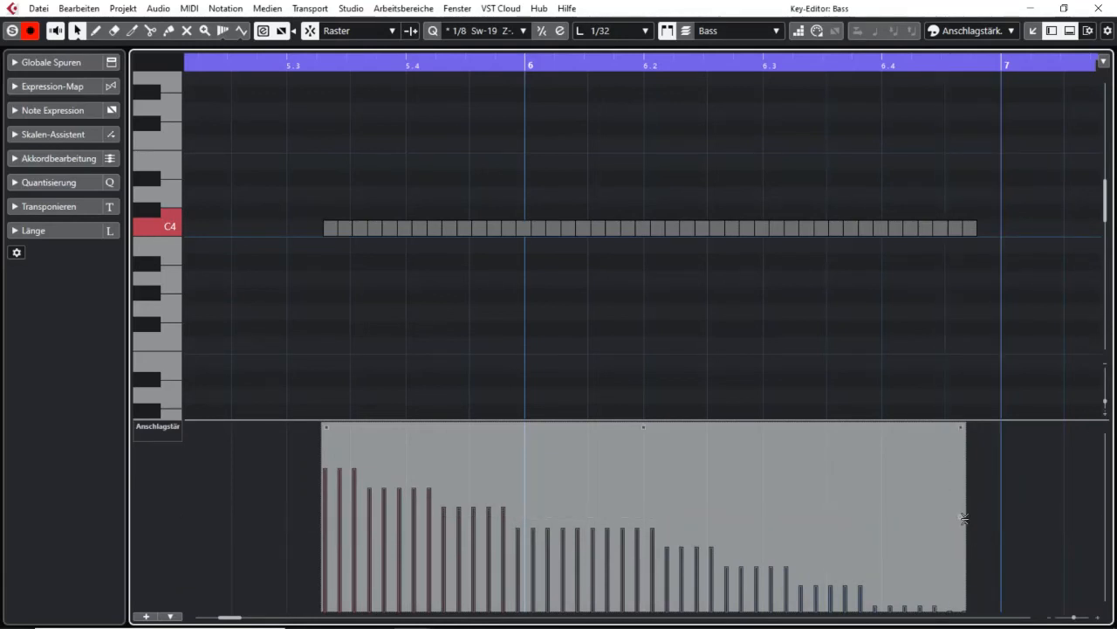
drag(966, 518, 960, 620)
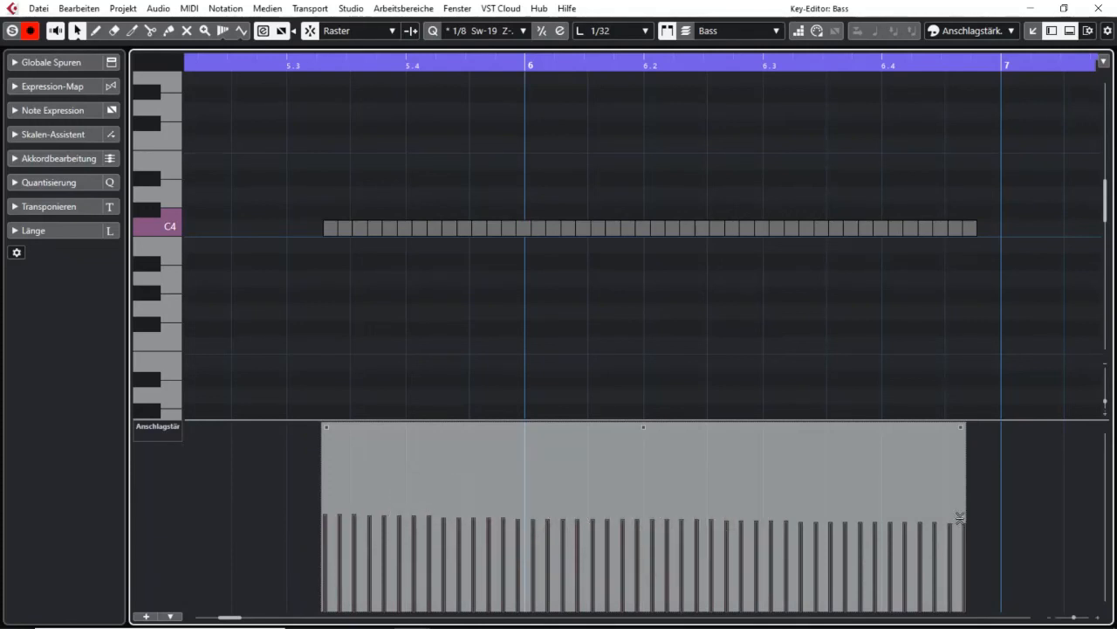
Tilt the end of the velocities down into a steep falling ramp, and compress and re-expand it around its centre.
drag(961, 427, 967, 467)
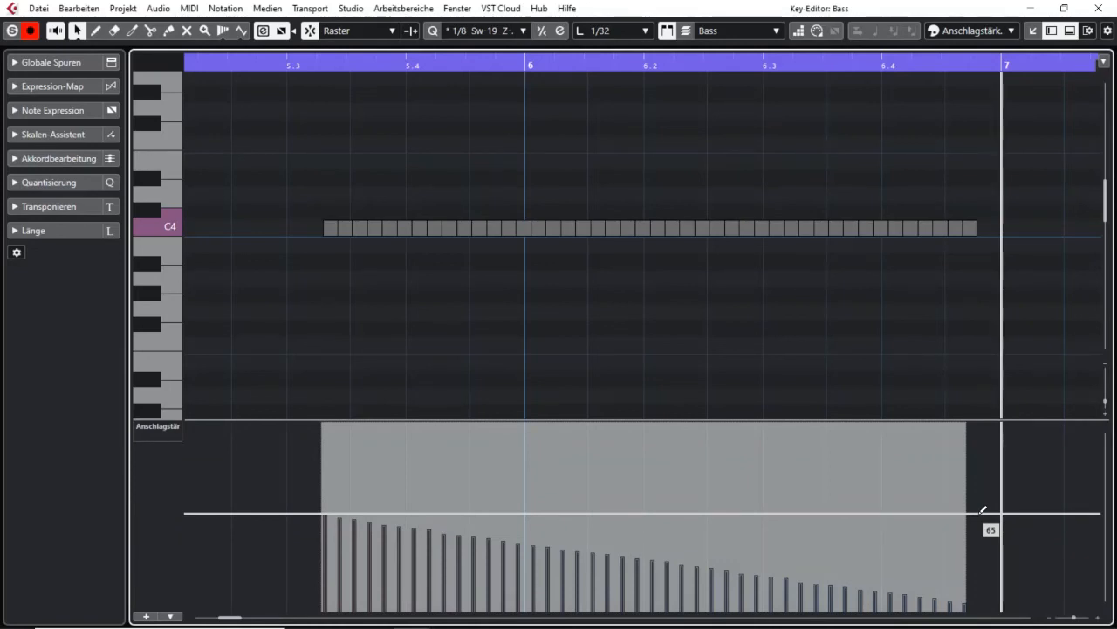
drag(983, 566, 961, 547)
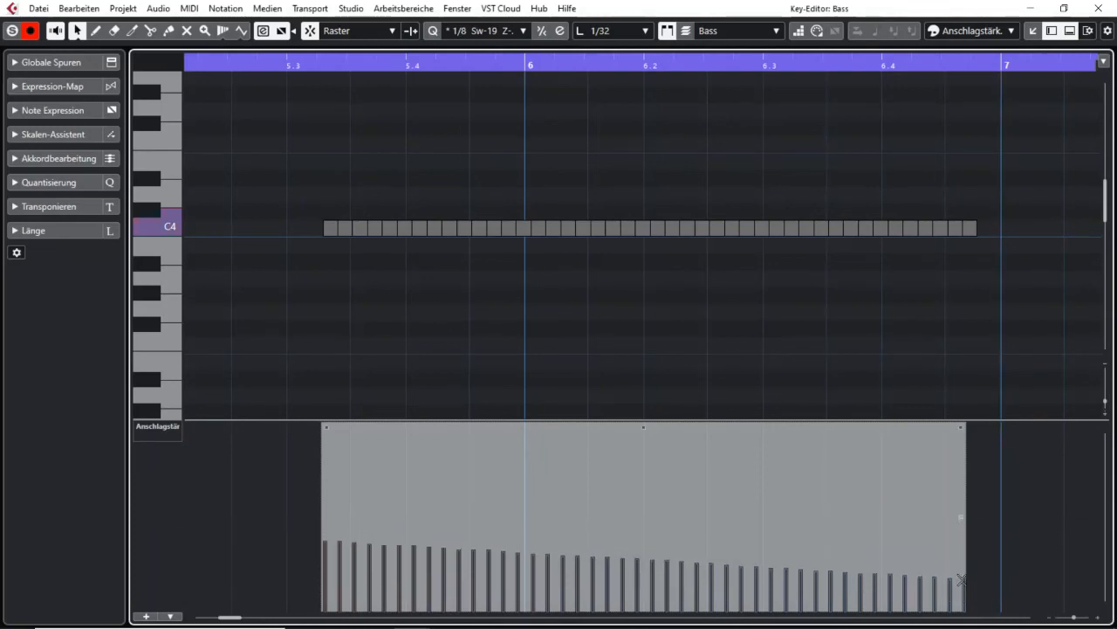
drag(961, 594, 954, 530)
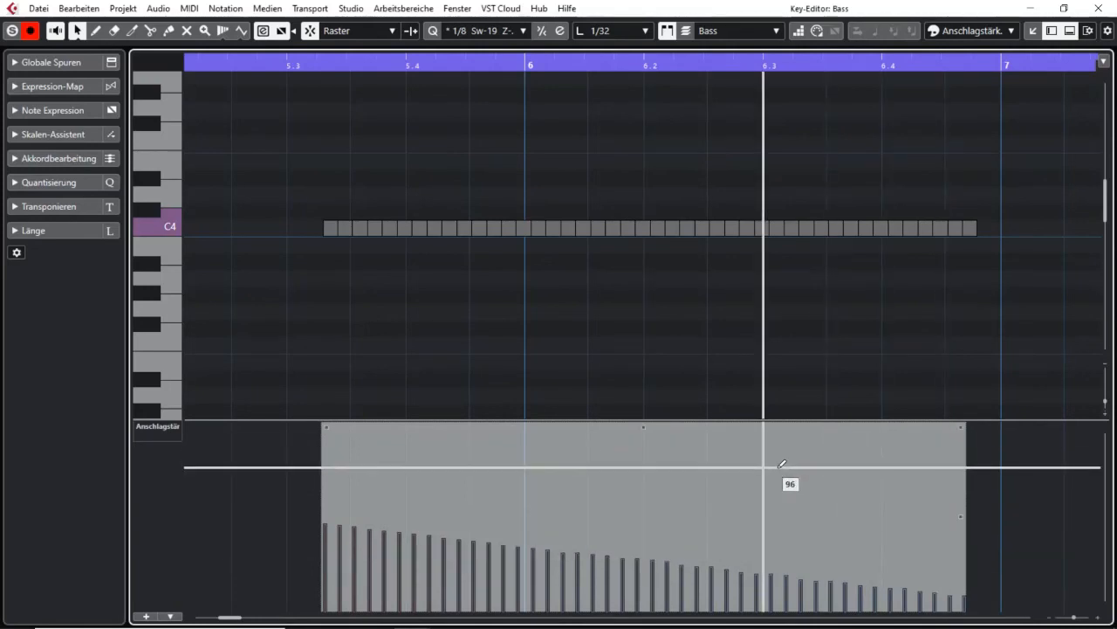
click(671, 358)
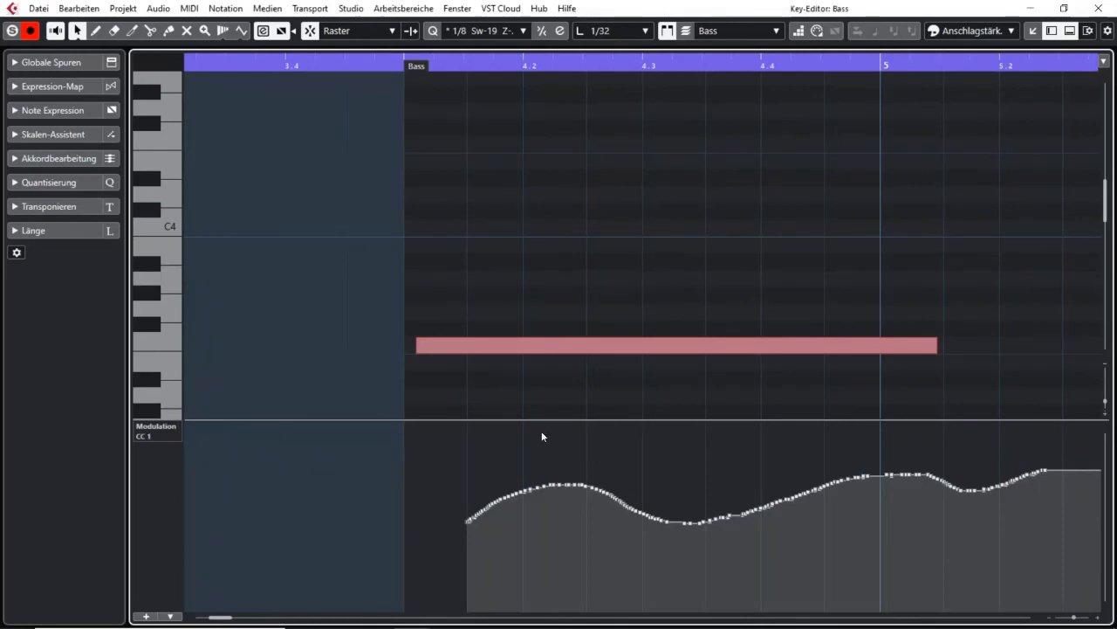
Select the Modulation CC 1 curve from just after 4.2 to just past bar 5, and stretch and compress it horizontally towards either side.
drag(541, 430, 926, 563)
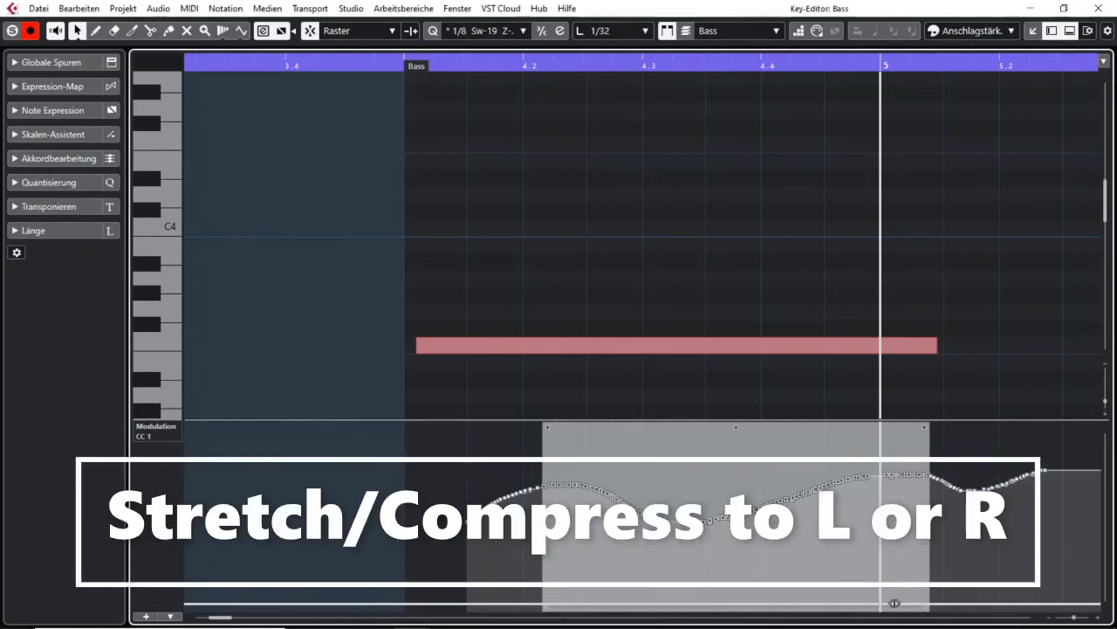
drag(921, 603, 878, 602)
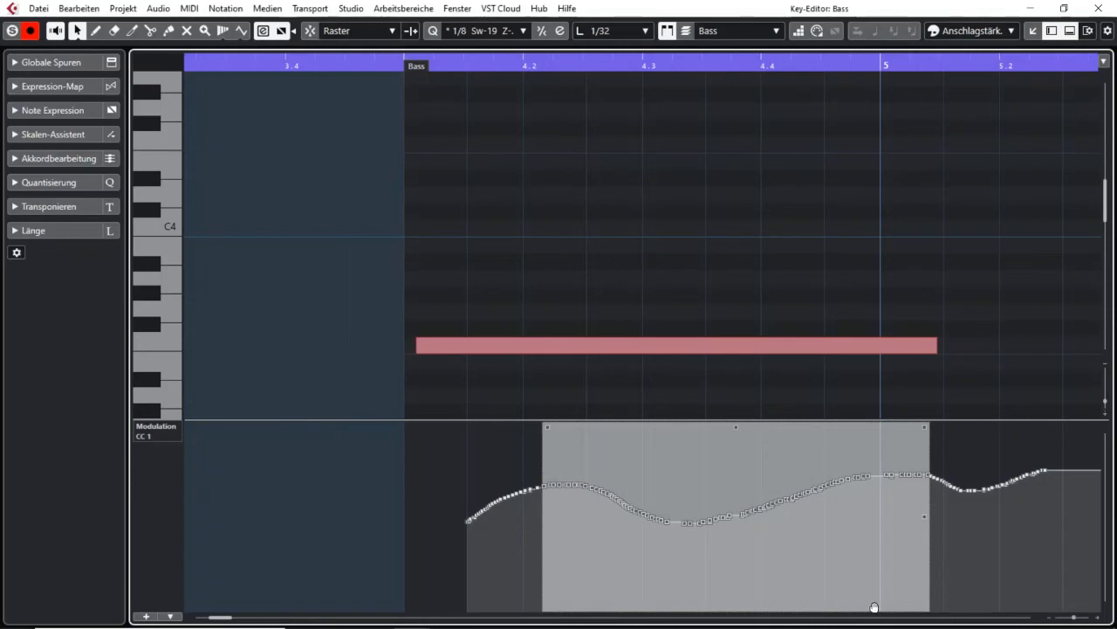
mouse_move(874, 607)
mouse_down()
mouse_move(673, 610)
mouse_move(903, 602)
mouse_move(881, 604)
mouse_up()
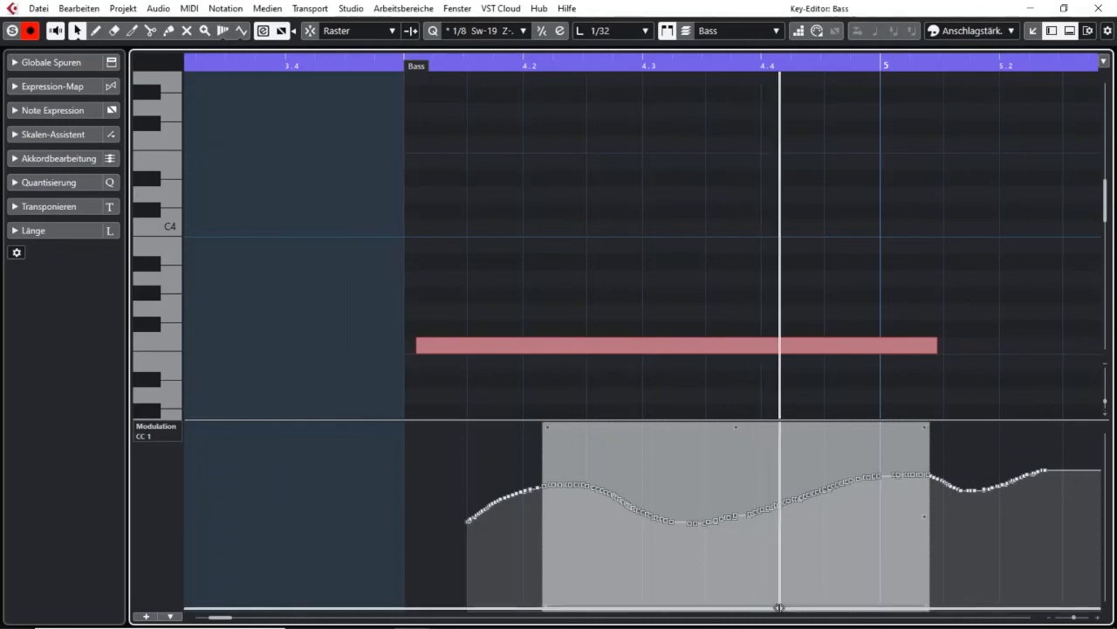
drag(780, 608, 811, 603)
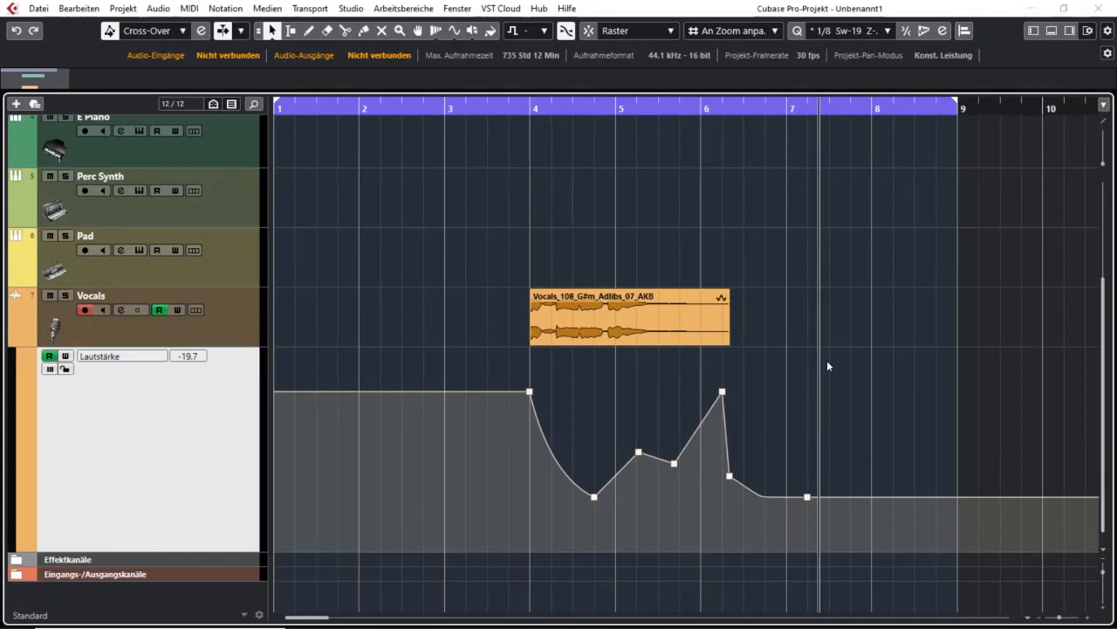
Scale down the Vocals volume automation from bar 4 to just past bar 7, and tilt its start and end up.
drag(830, 356, 518, 553)
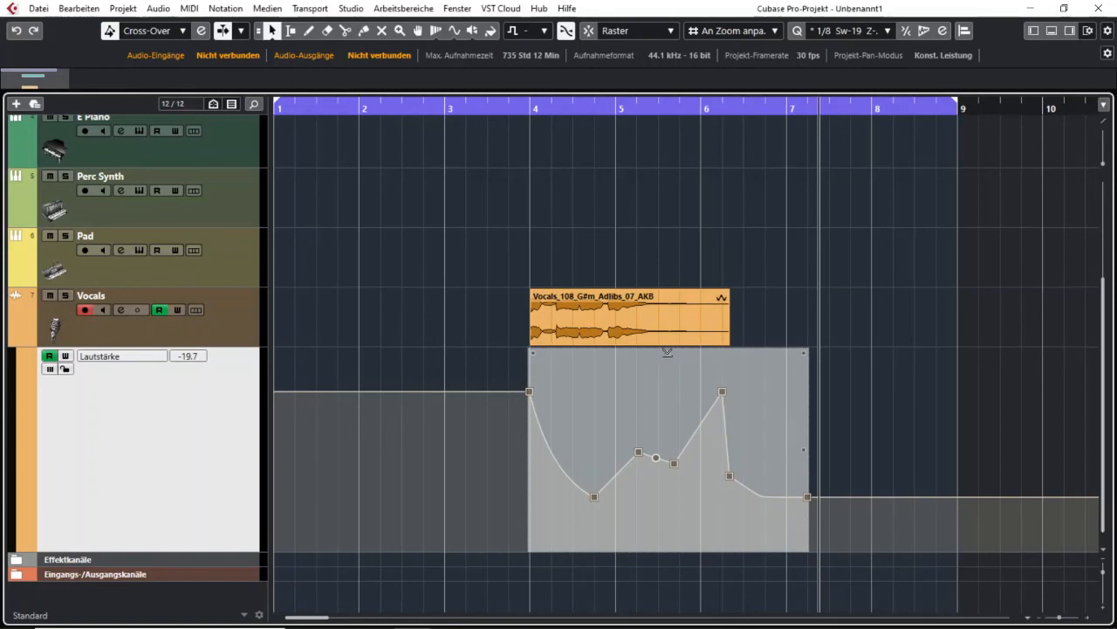
mouse_move(667, 351)
mouse_down()
mouse_move(670, 377)
mouse_move(673, 369)
mouse_up()
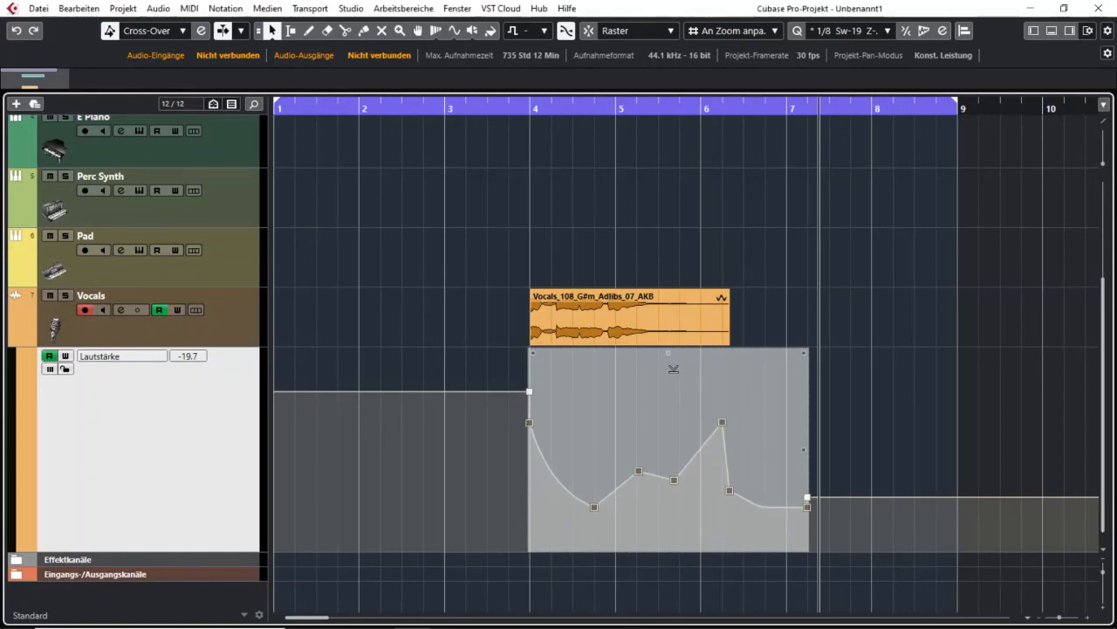
drag(533, 353, 548, 310)
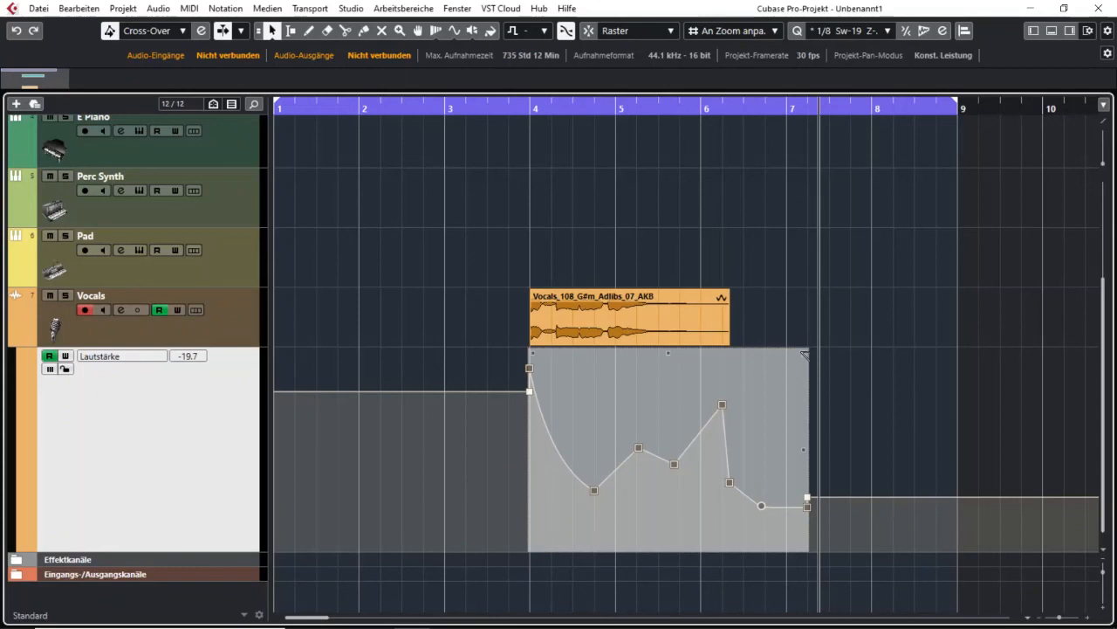
drag(803, 356, 803, 409)
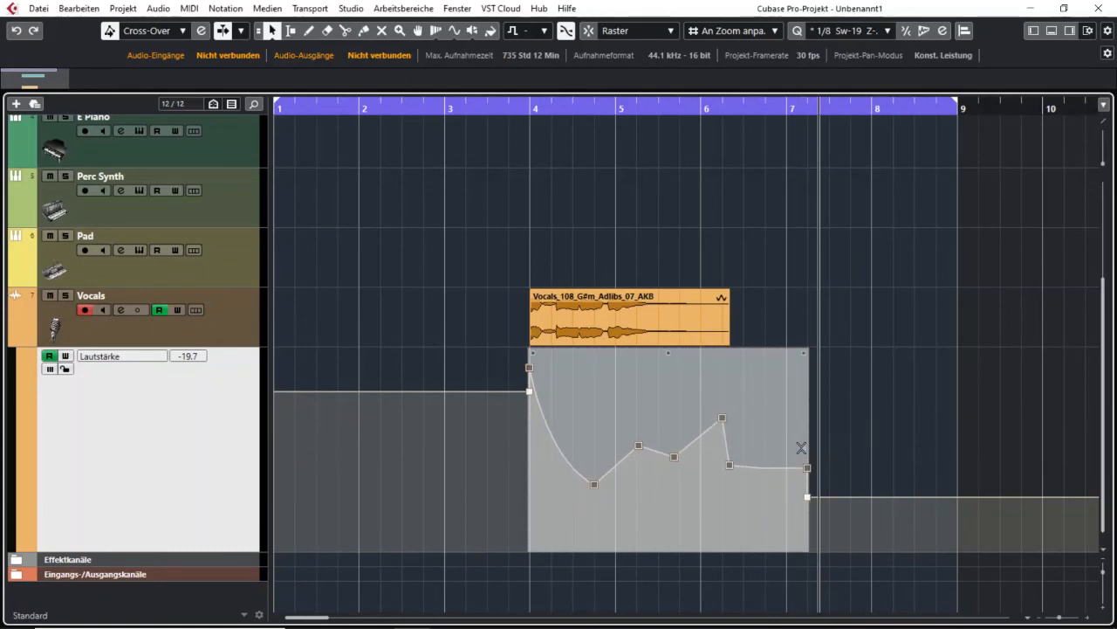
Expand the selected volume curve slightly around its vertical centre, and stretch its inner points horizontally towards both ends.
mouse_move(801, 447)
mouse_down()
mouse_move(801, 515)
mouse_move(803, 406)
mouse_move(805, 442)
mouse_up()
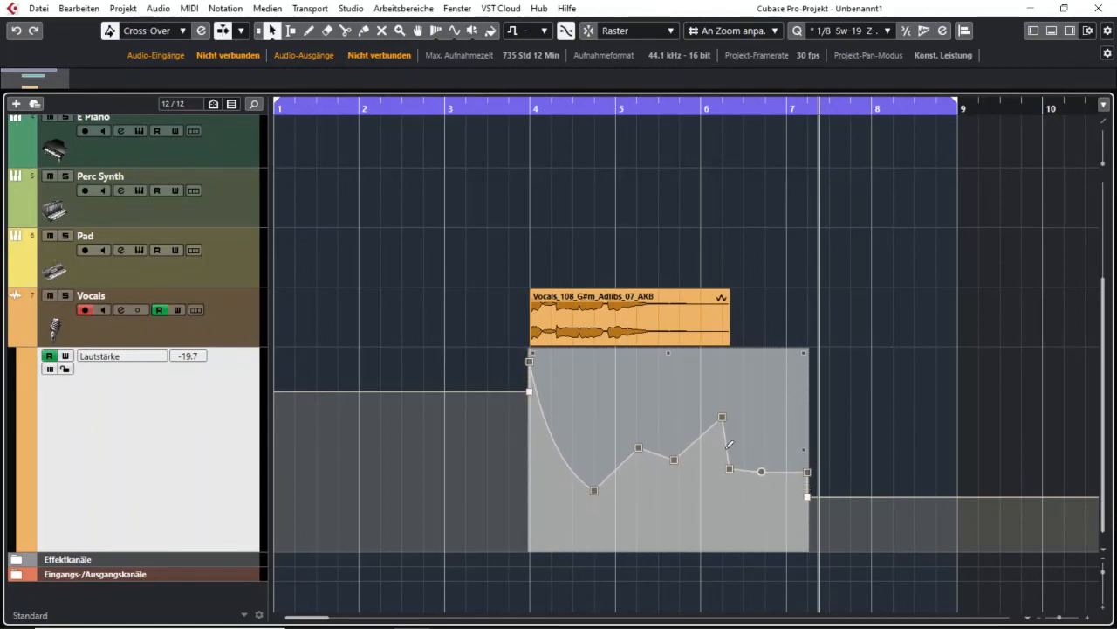
mouse_move(771, 547)
mouse_down()
mouse_move(616, 550)
mouse_move(780, 550)
mouse_move(770, 541)
mouse_up()
mouse_move(584, 546)
mouse_down()
mouse_move(740, 535)
mouse_move(568, 534)
mouse_move(754, 534)
mouse_move(566, 545)
mouse_up()
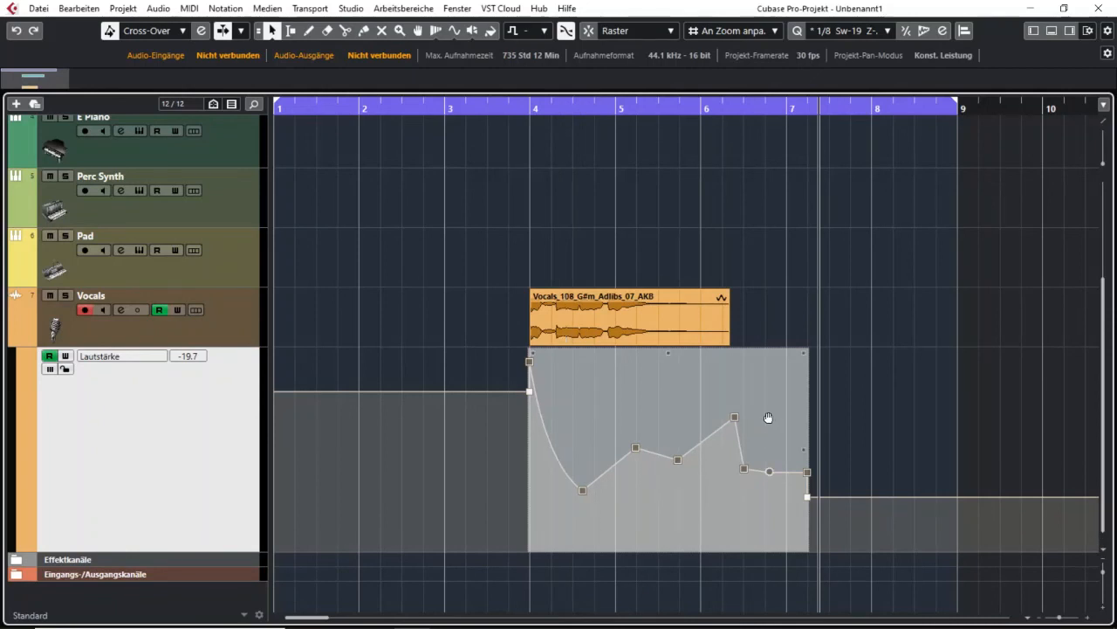